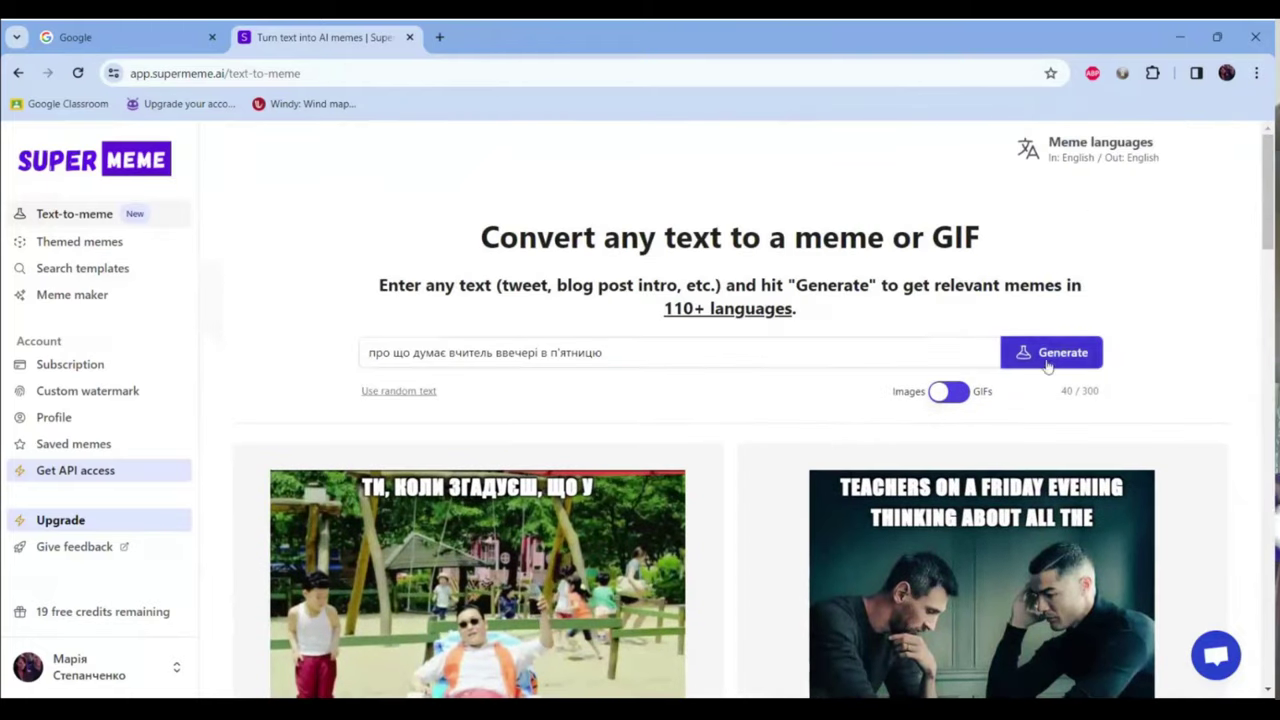
# - Generate image memes from the text "про що думає вчитель ввечері в п'ятницю" and look over the generated captions
pyautogui.click(1047, 364)
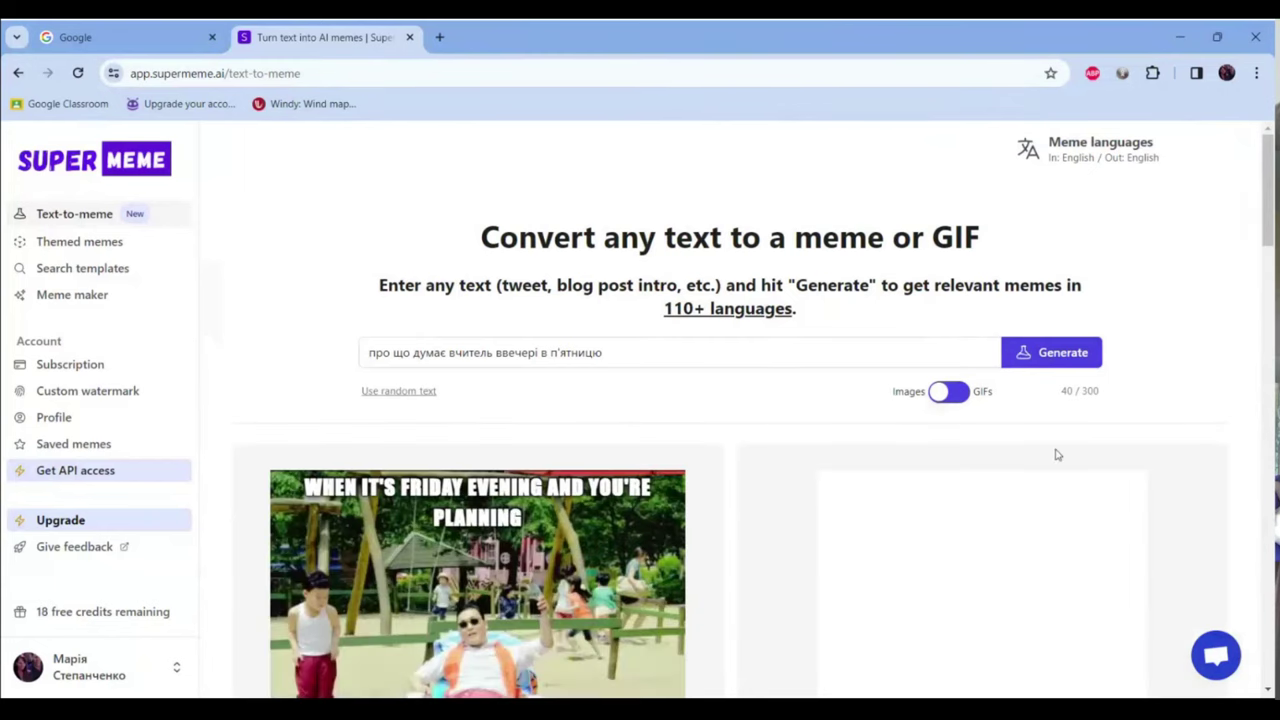
pyautogui.scroll(-4, 1055, 453)
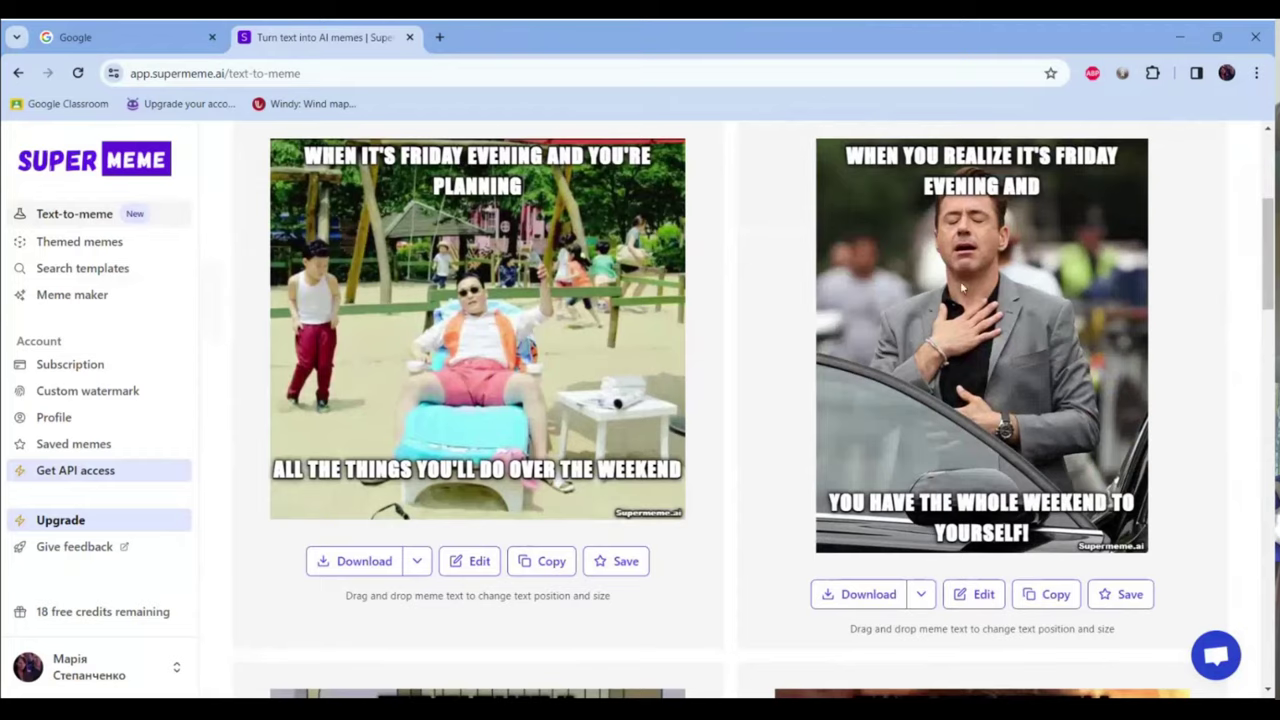
pyautogui.scroll(-5, 965, 290)
pyautogui.scroll(3, 984, 298)
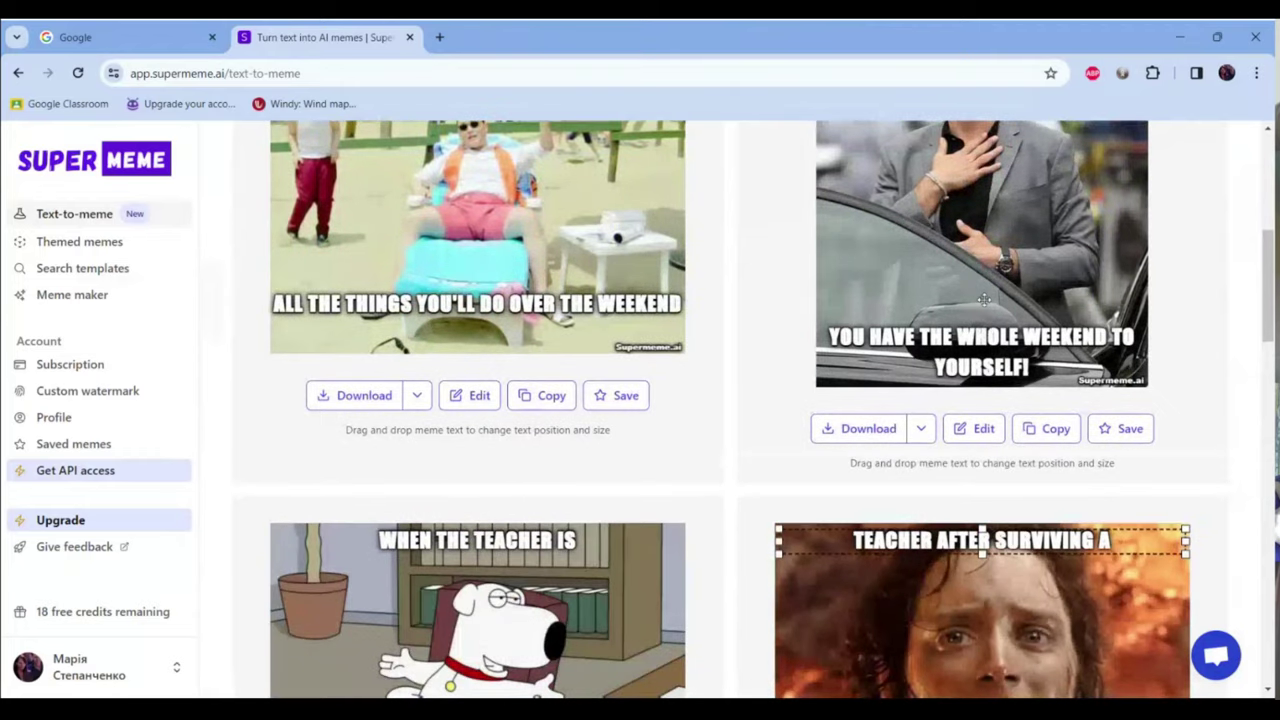
pyautogui.scroll(5, 984, 298)
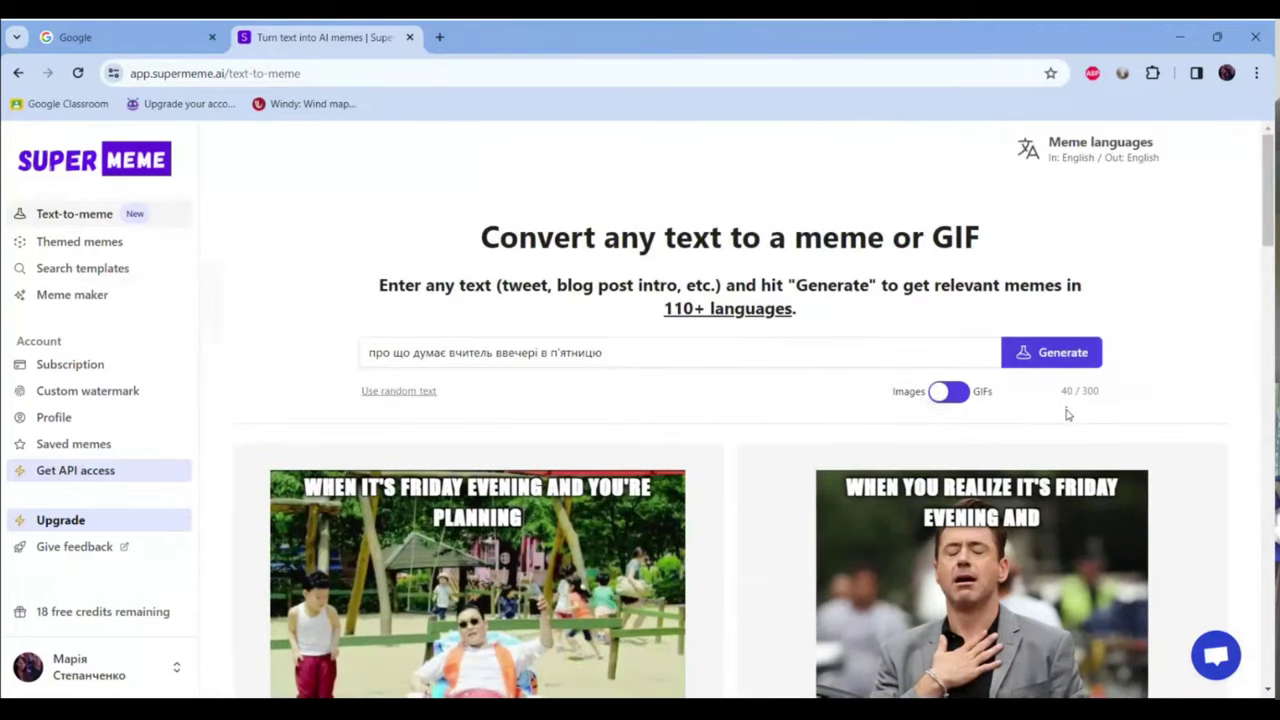
pyautogui.scroll(-10, 700, 420)
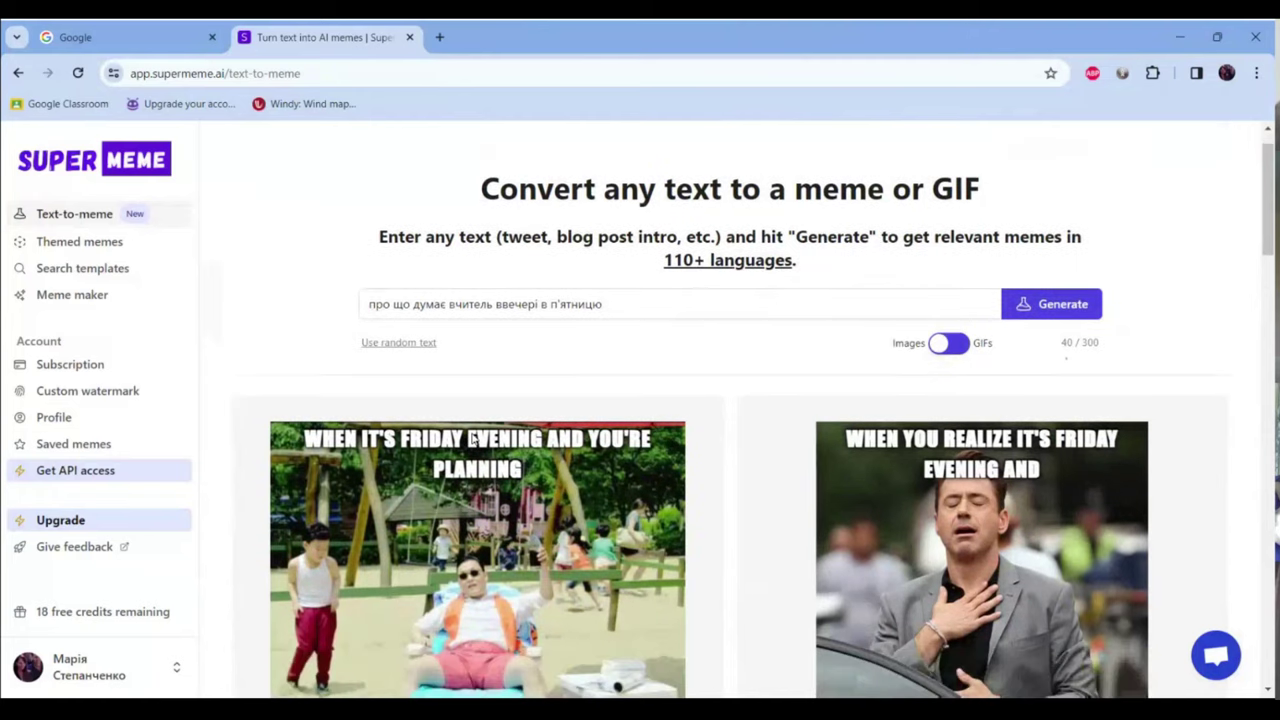
pyautogui.scroll(5, 527, 452)
pyautogui.scroll(5, 527, 452)
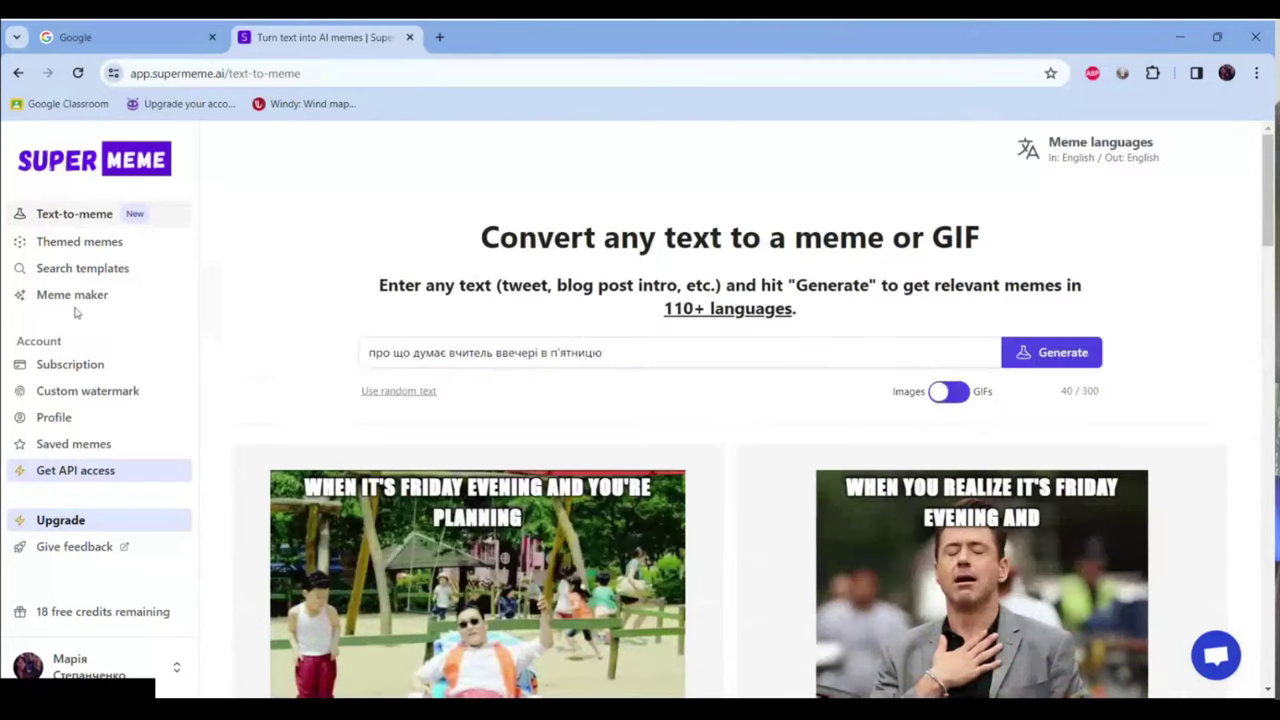
pyautogui.scroll(-6, 72, 224)
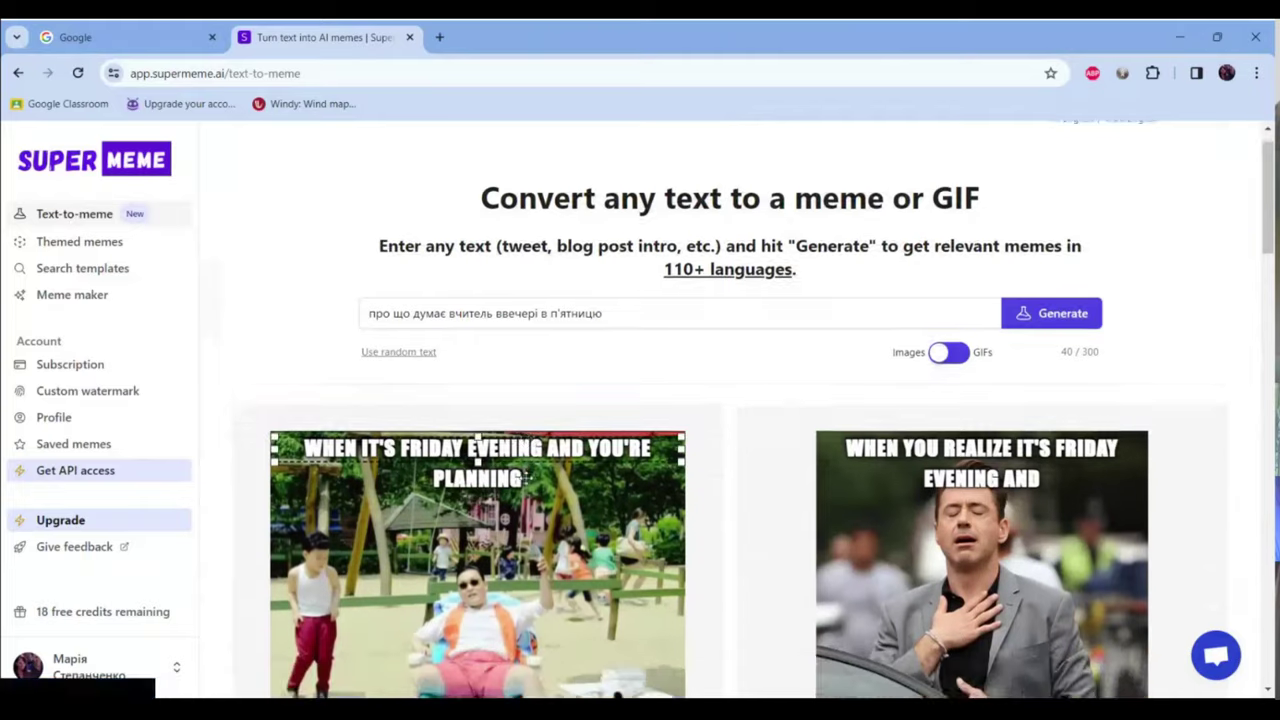
pyautogui.scroll(4, 118, 202)
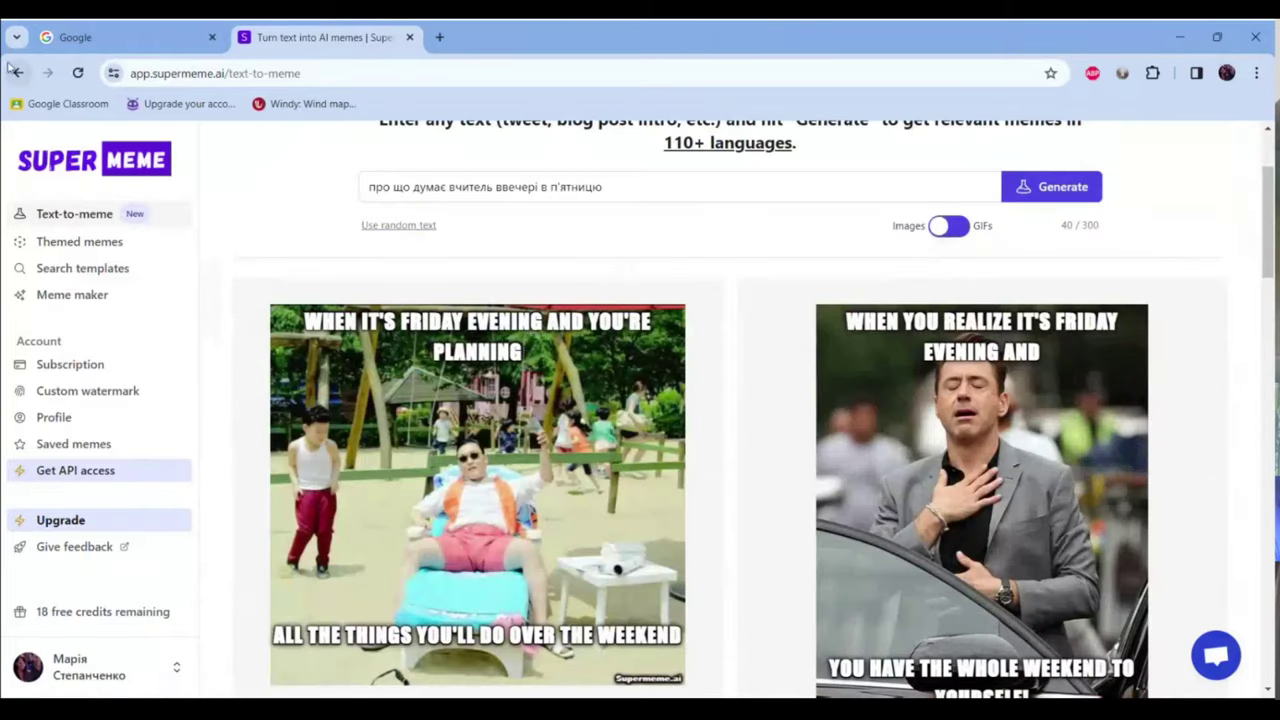
pyautogui.scroll(2, 709, 391)
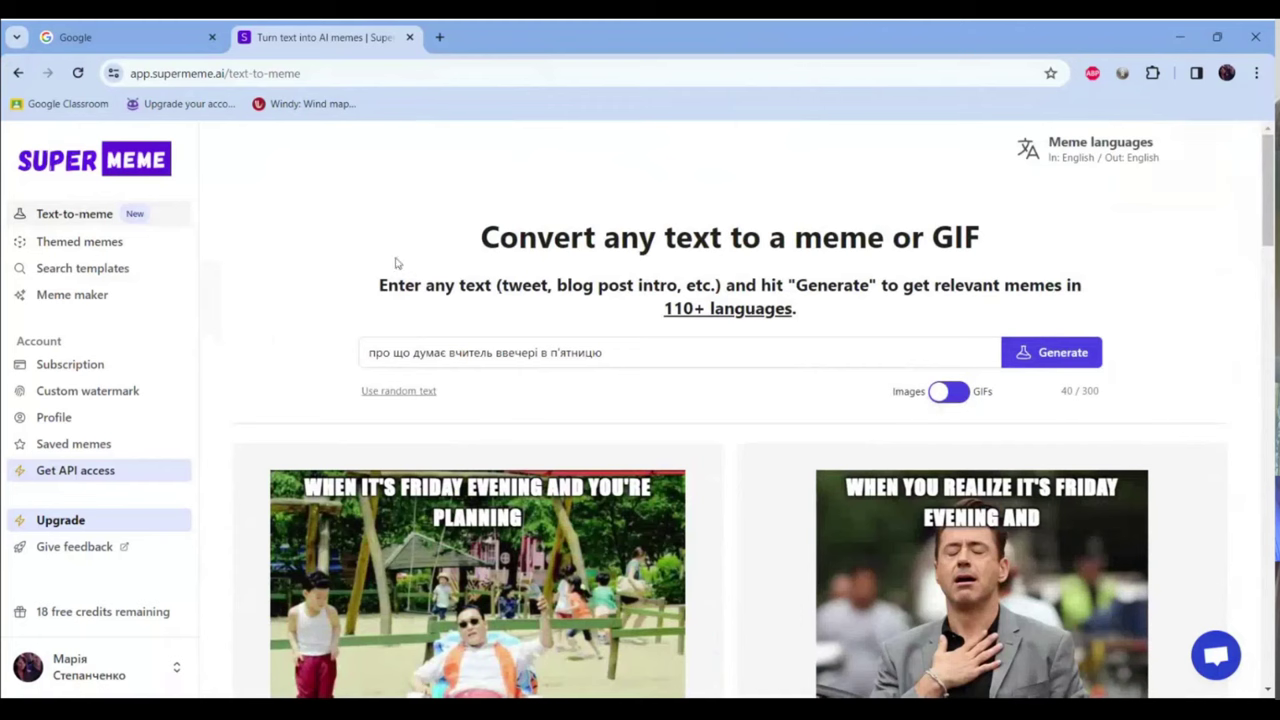
# - Set the meme input language to Ukrainian, keeping the same language for output
pyautogui.click(1115, 168)
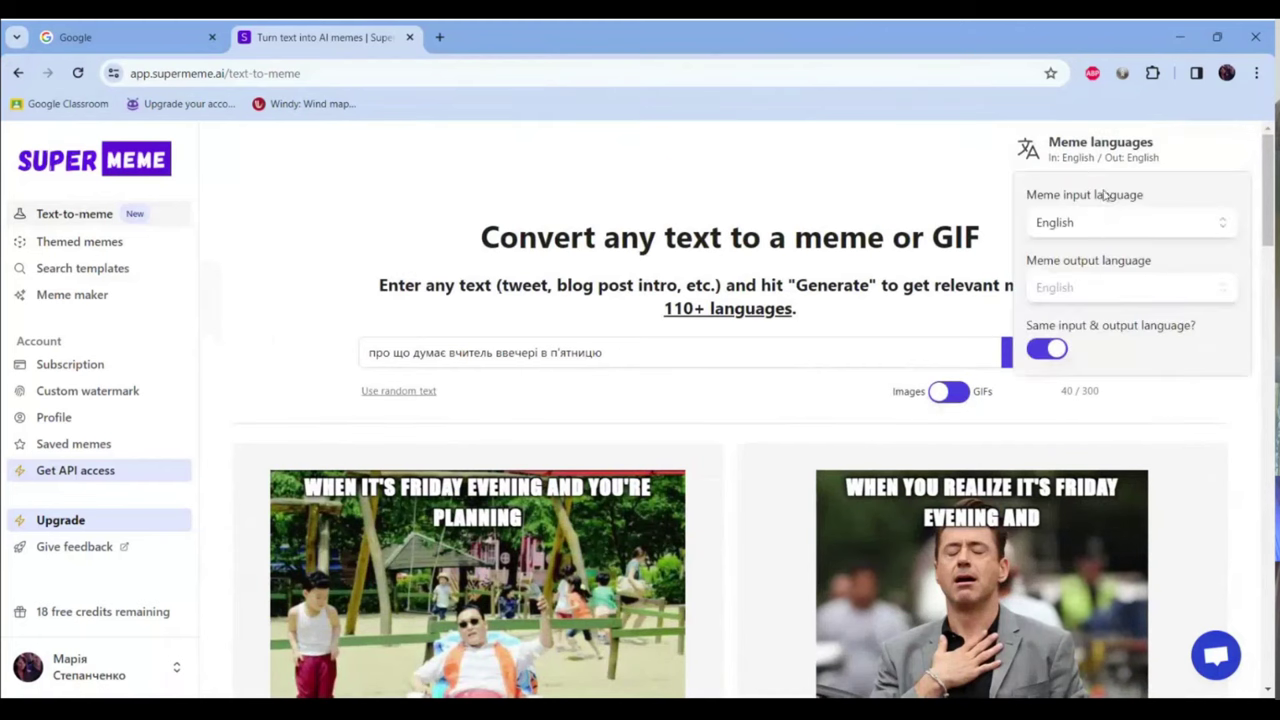
pyautogui.click(1229, 230)
pyautogui.scroll(-20, 1130, 330)
pyautogui.scroll(-8, 1128, 343)
pyautogui.scroll(2, 1120, 330)
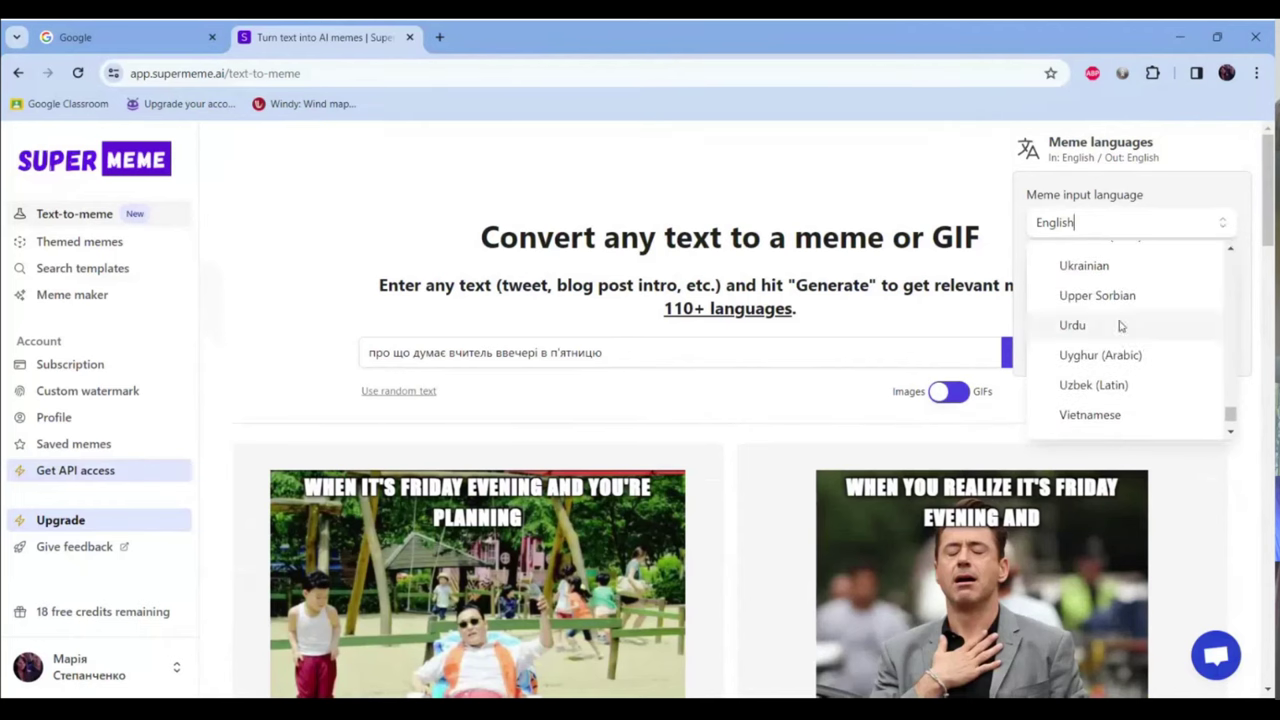
pyautogui.click(1100, 266)
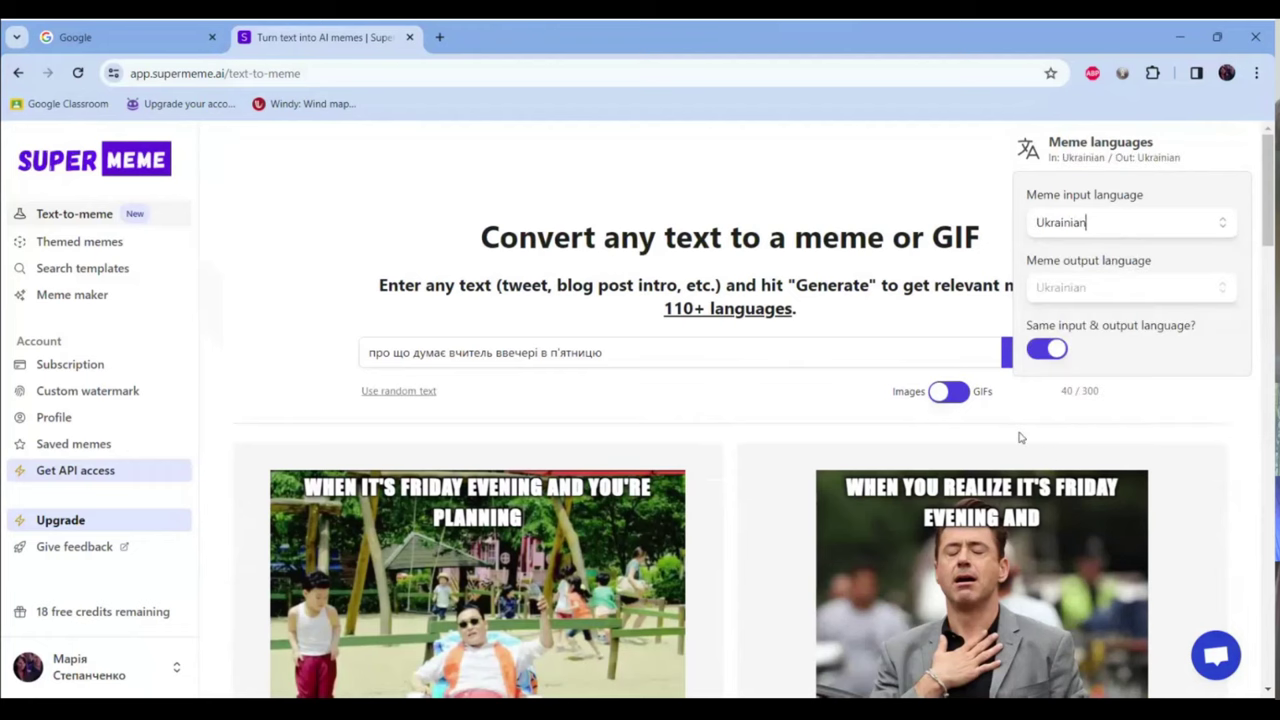
pyautogui.click(1020, 437)
# - Return to the meme site's home page and open the Themed memes generator
pyautogui.scroll(-4, 1197, 397)
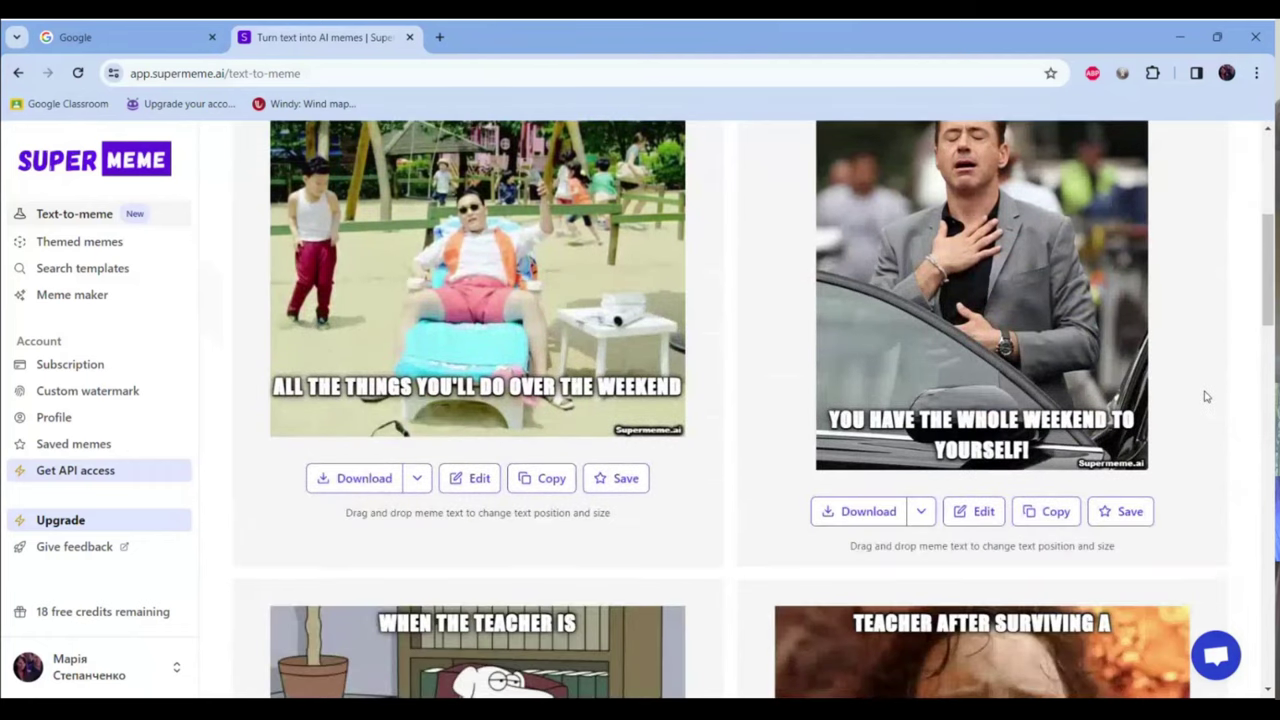
pyautogui.scroll(-2, 1205, 397)
pyautogui.click(78, 74)
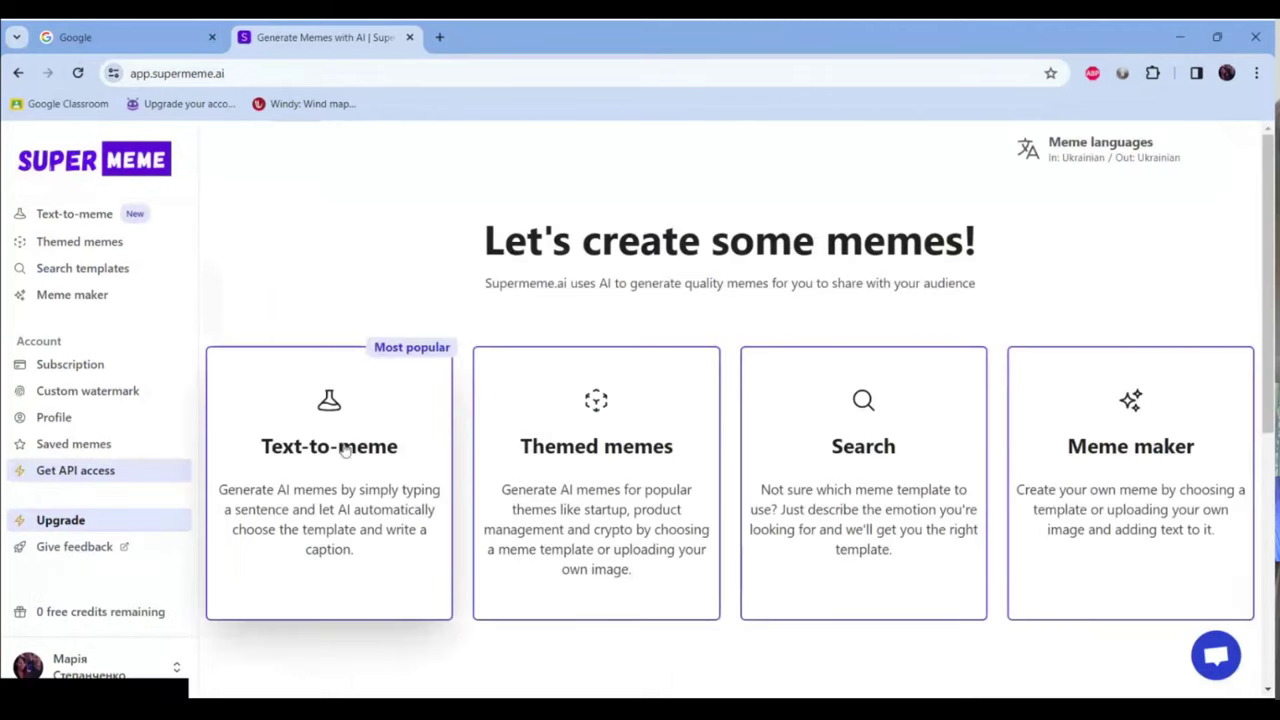
pyautogui.click(618, 486)
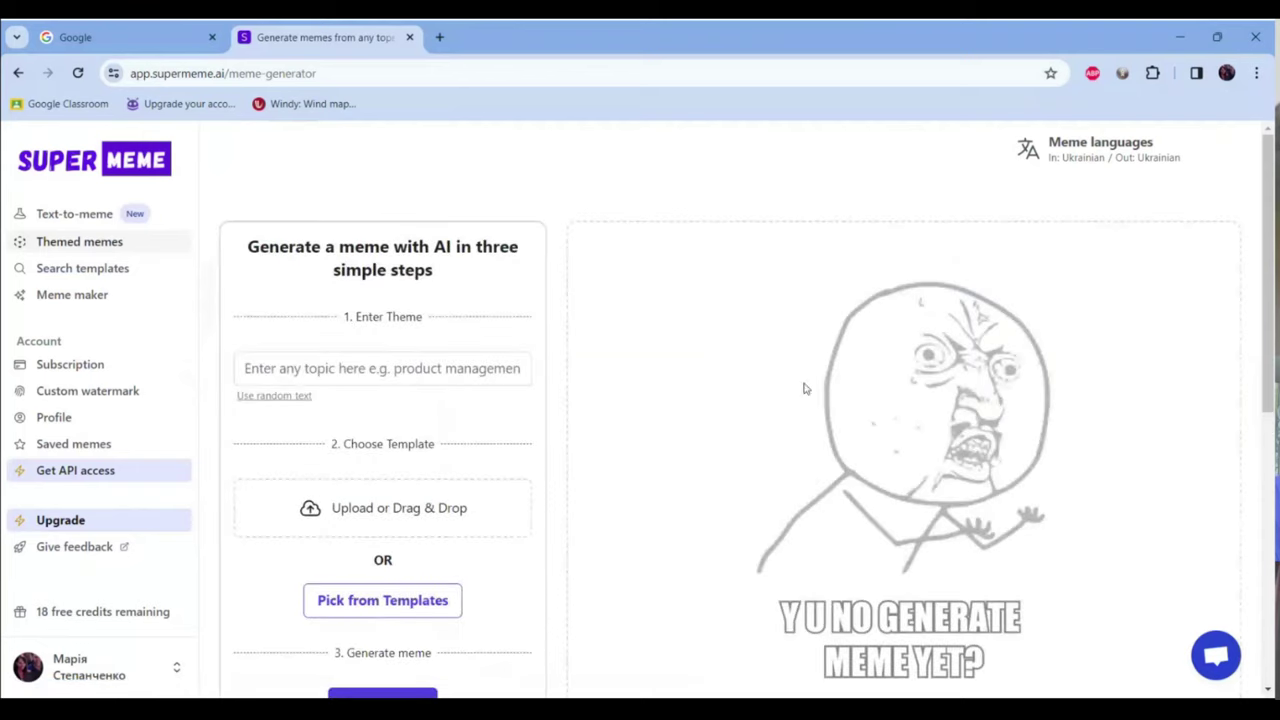
# - Upload the picture of the smiling woman holding a plate of vegetables from the computer as the meme template
pyautogui.click(288, 371)
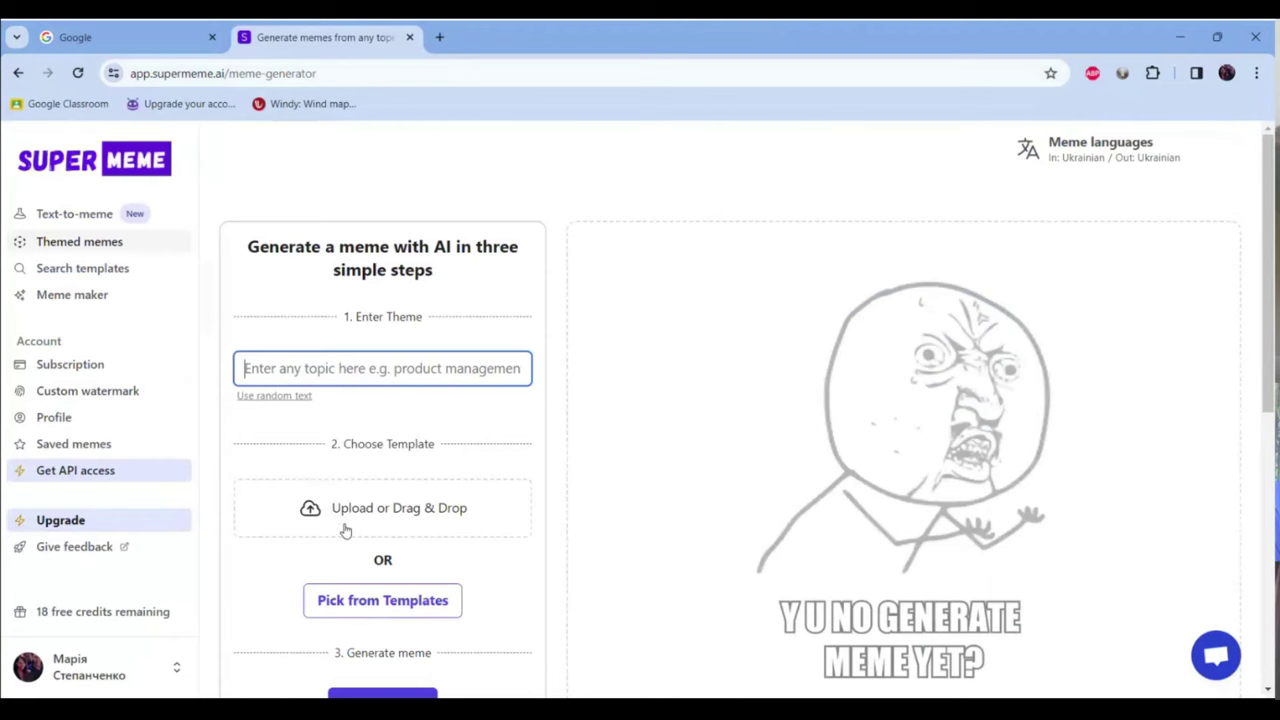
pyautogui.click(345, 530)
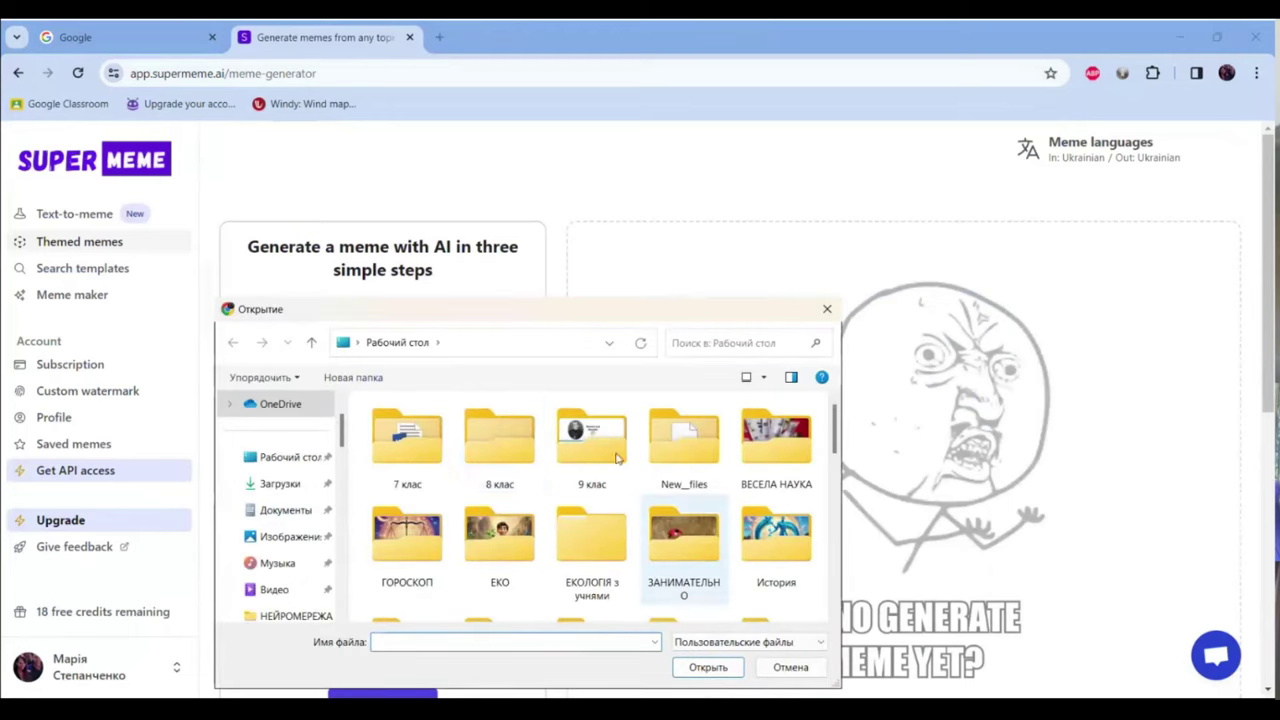
pyautogui.scroll(-2, 675, 511)
pyautogui.scroll(-1, 675, 511)
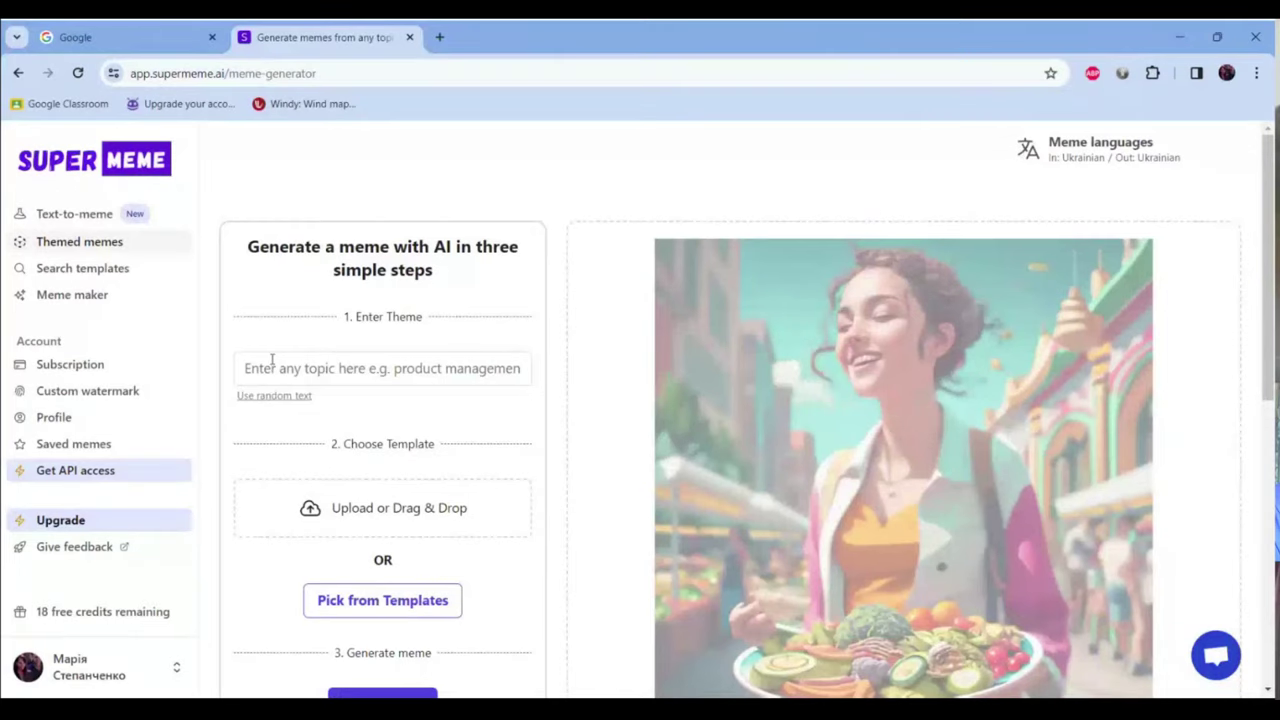
# - Enter the theme "здорове харчування- запорука здоровя" and generate memes on the uploaded picture
pyautogui.click(267, 368)
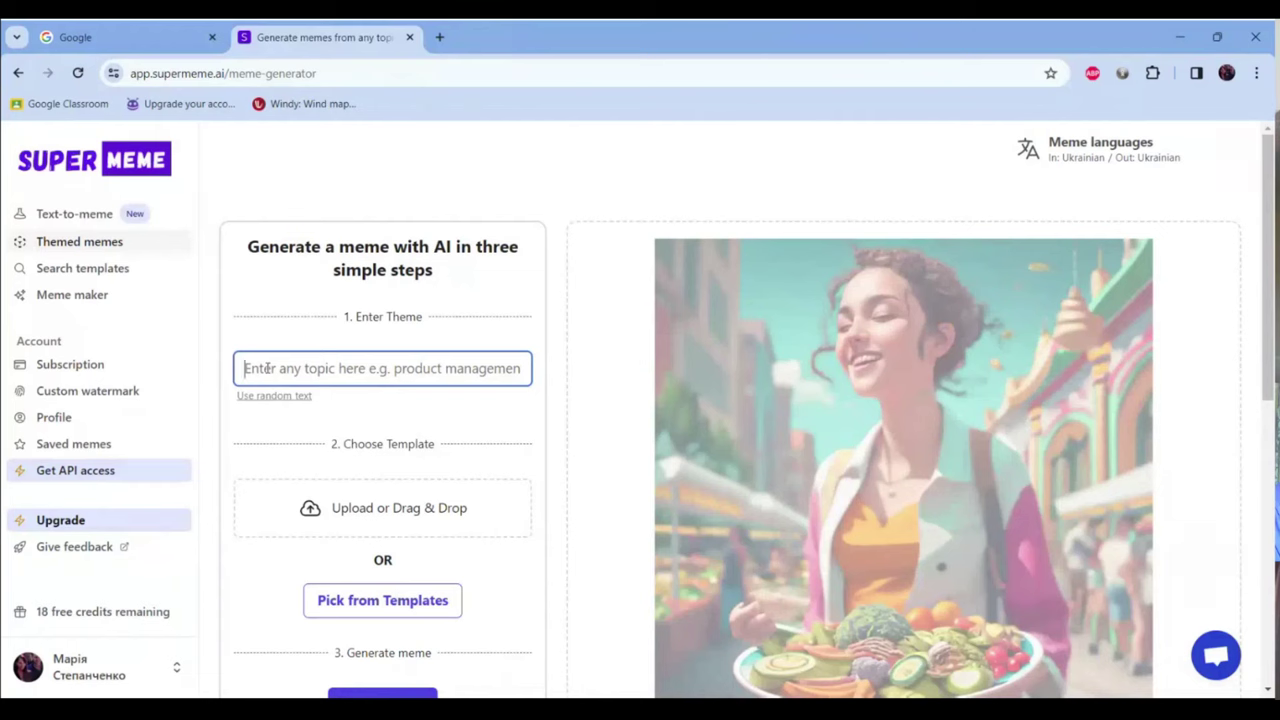
pyautogui.write('здоро')
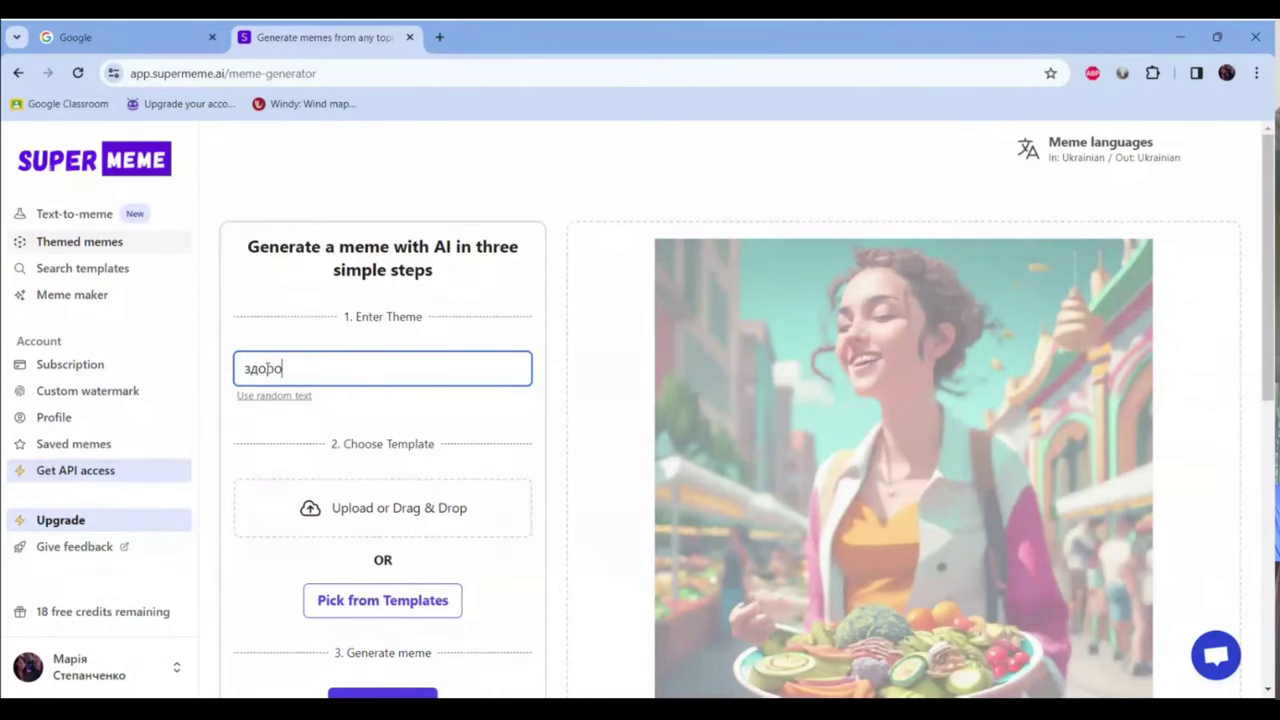
pyautogui.write('ве харчу')
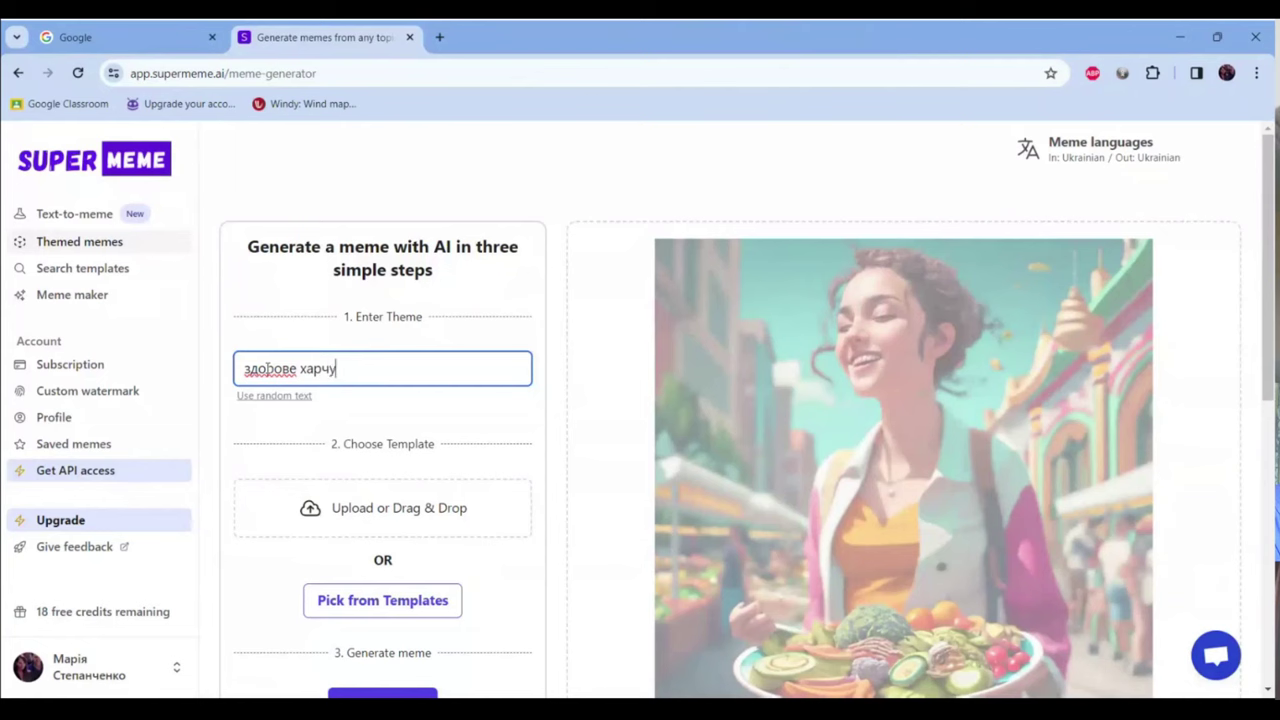
pyautogui.write('вання- запорука')
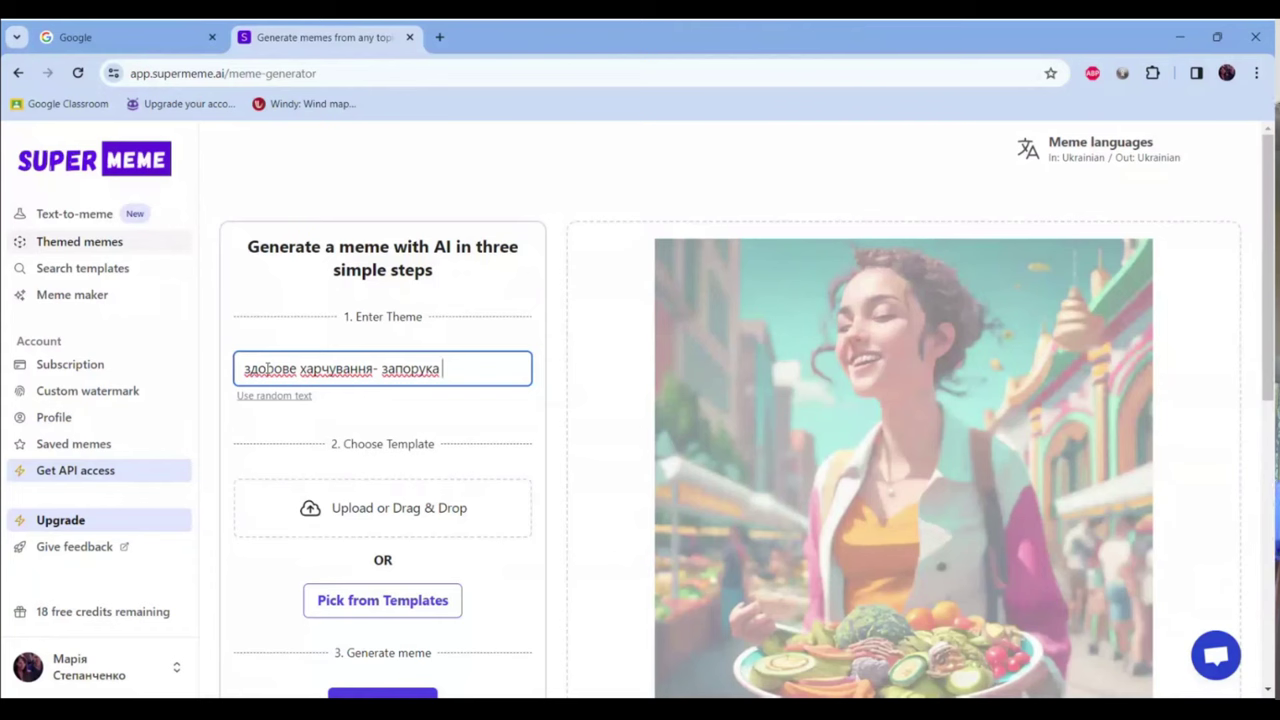
pyautogui.write('доровя')
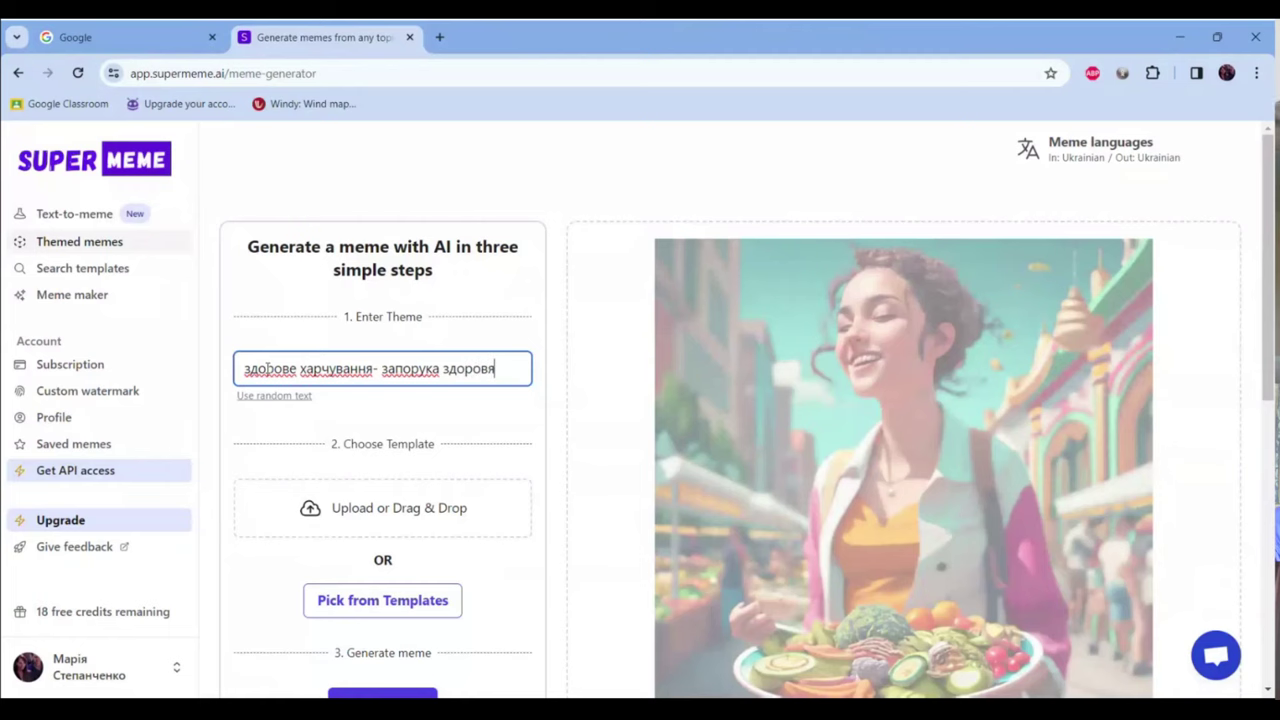
pyautogui.scroll(-3, 510, 416)
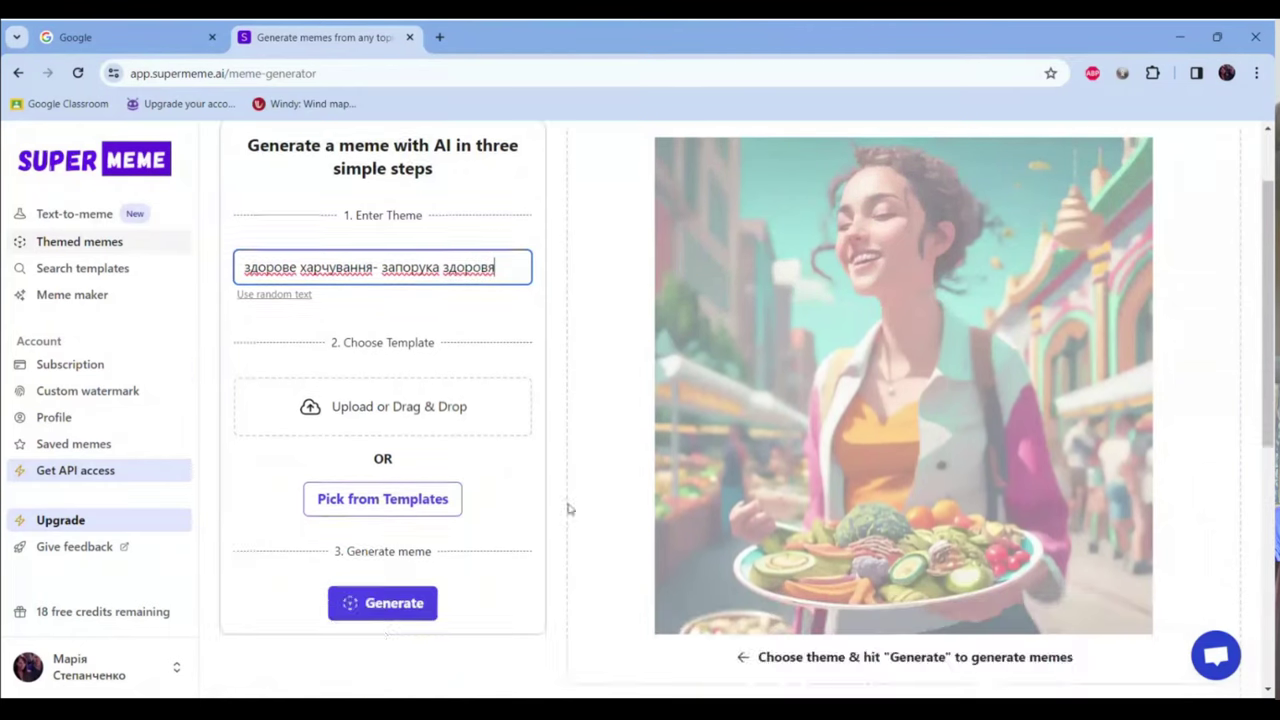
pyautogui.click(398, 460)
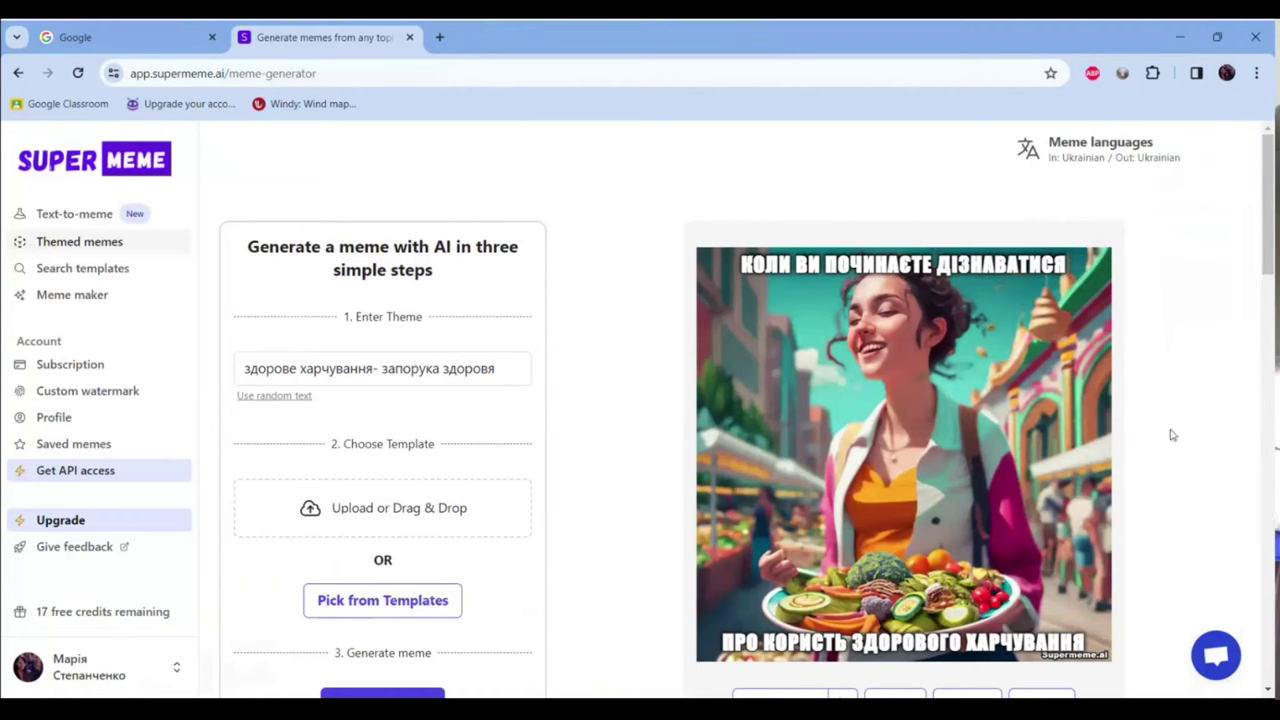
# - Examine the captions of all the generated healthy-eating memes and the options offered below each one
pyautogui.scroll(-1, 980, 418)
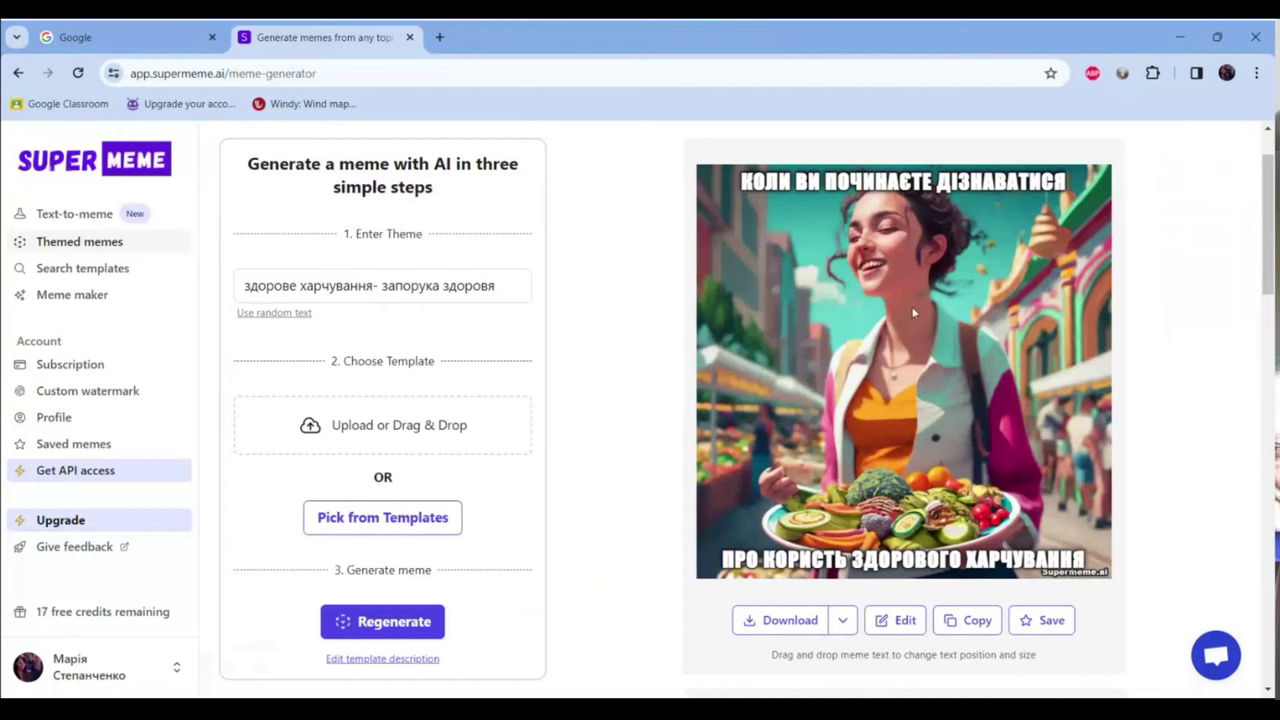
pyautogui.scroll(-4, 958, 438)
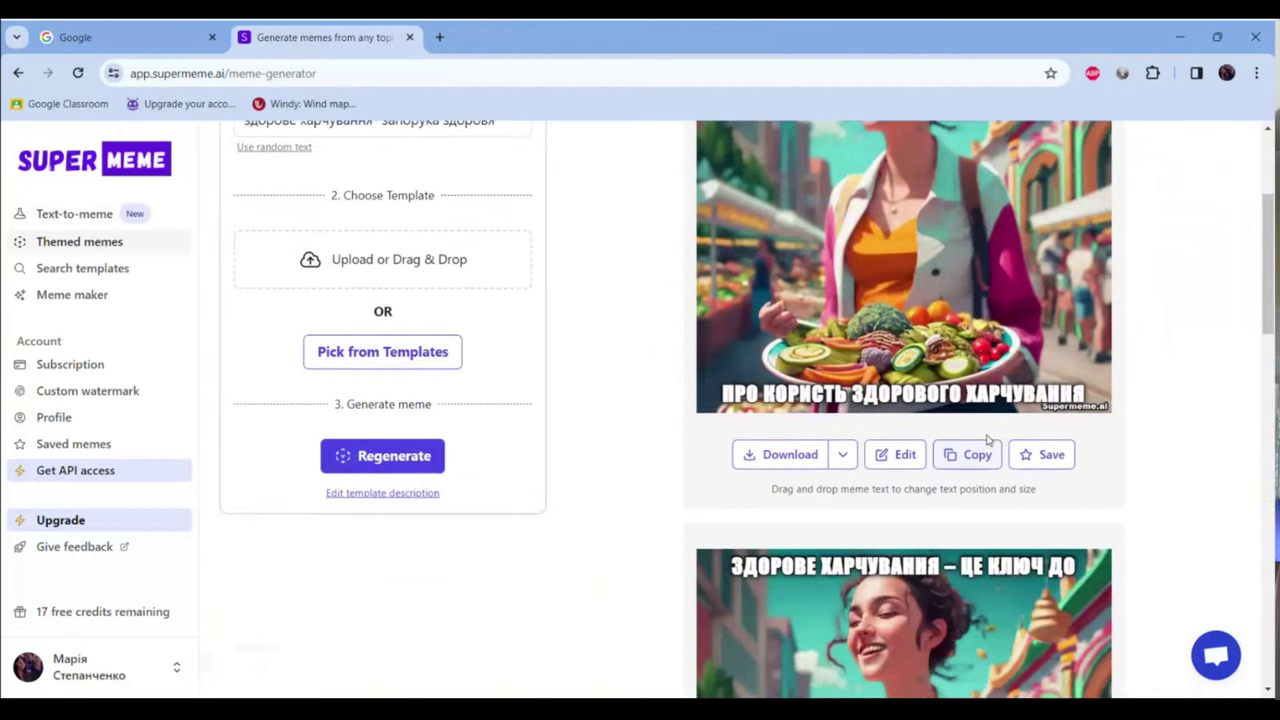
pyautogui.scroll(5, 1068, 398)
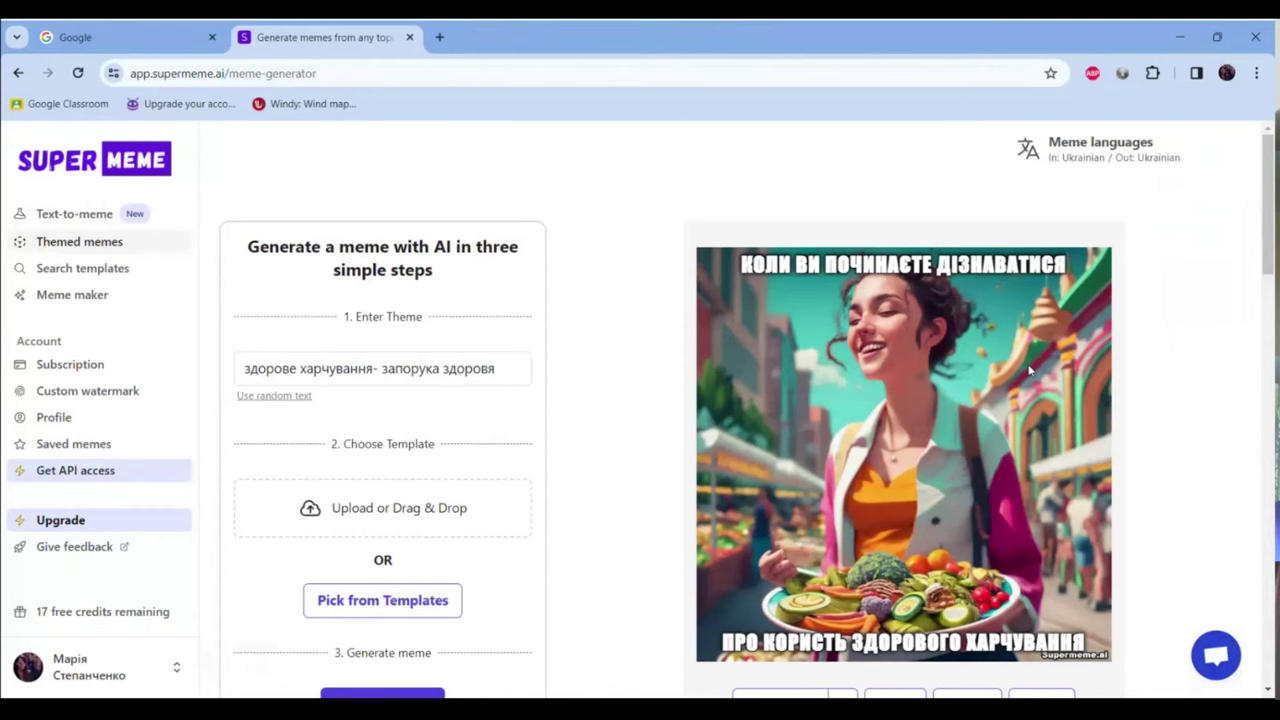
pyautogui.scroll(-4, 1055, 447)
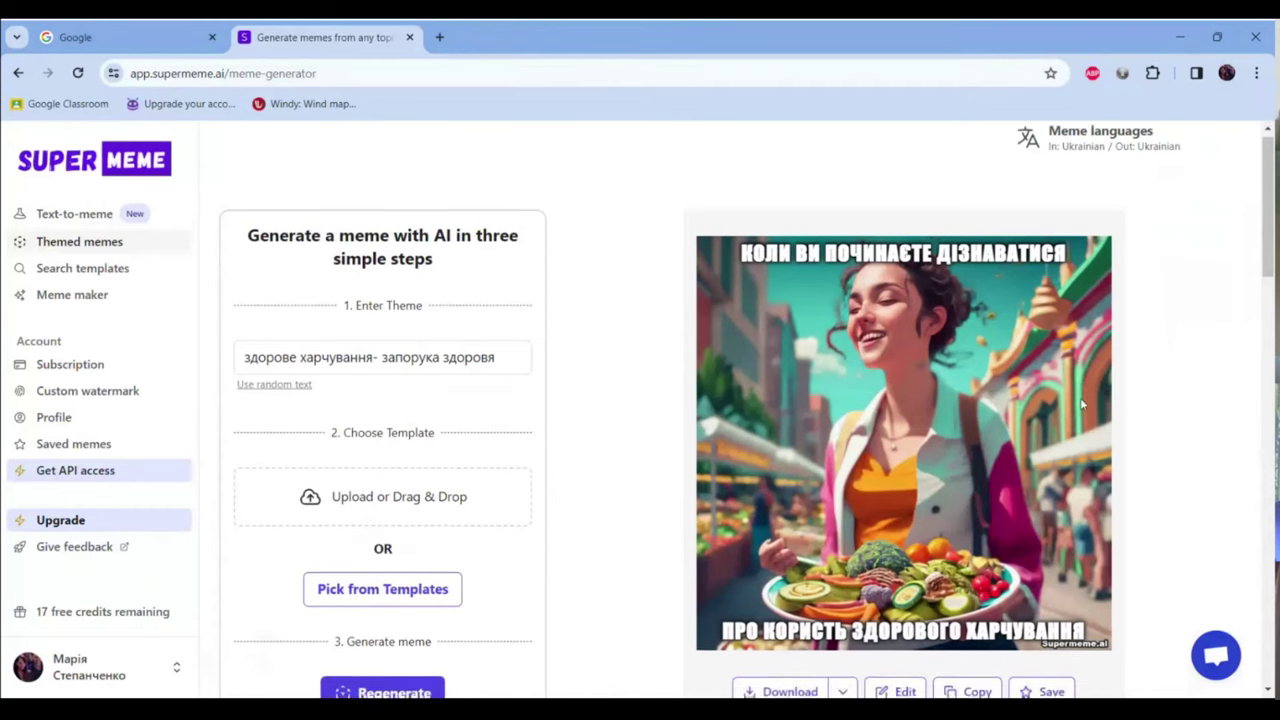
pyautogui.scroll(-2, 1019, 449)
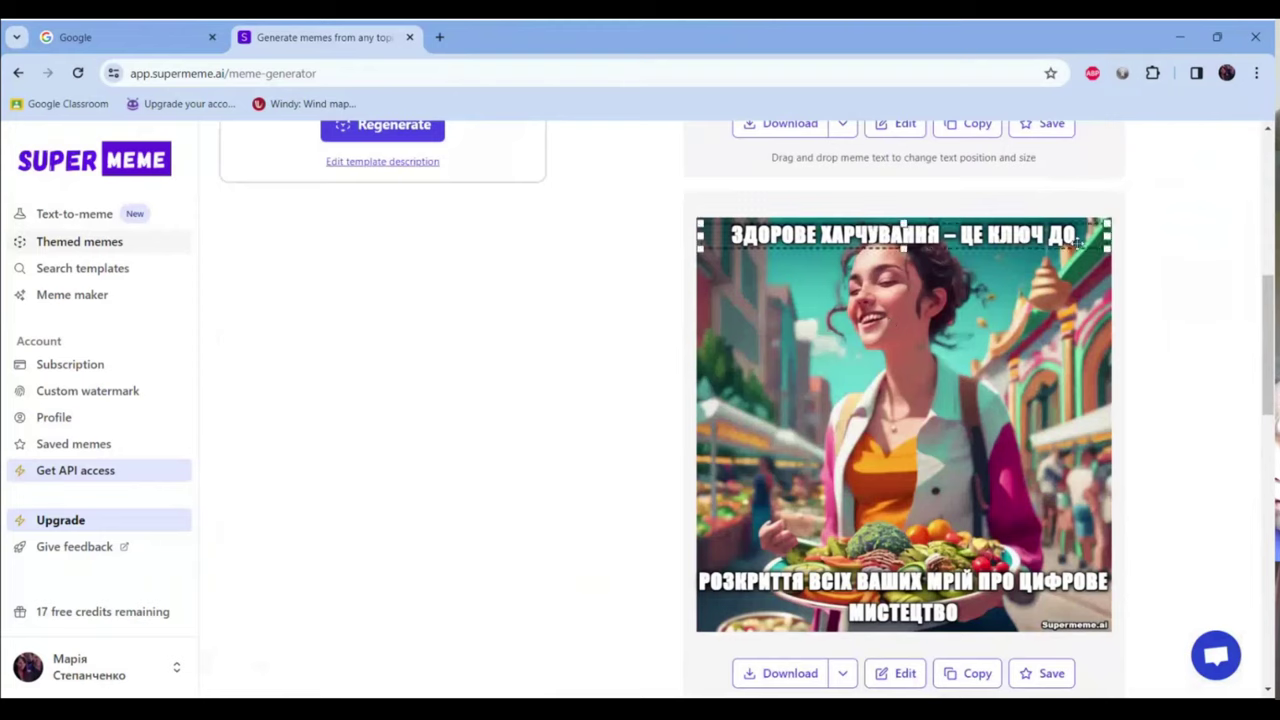
pyautogui.scroll(-1, 1120, 309)
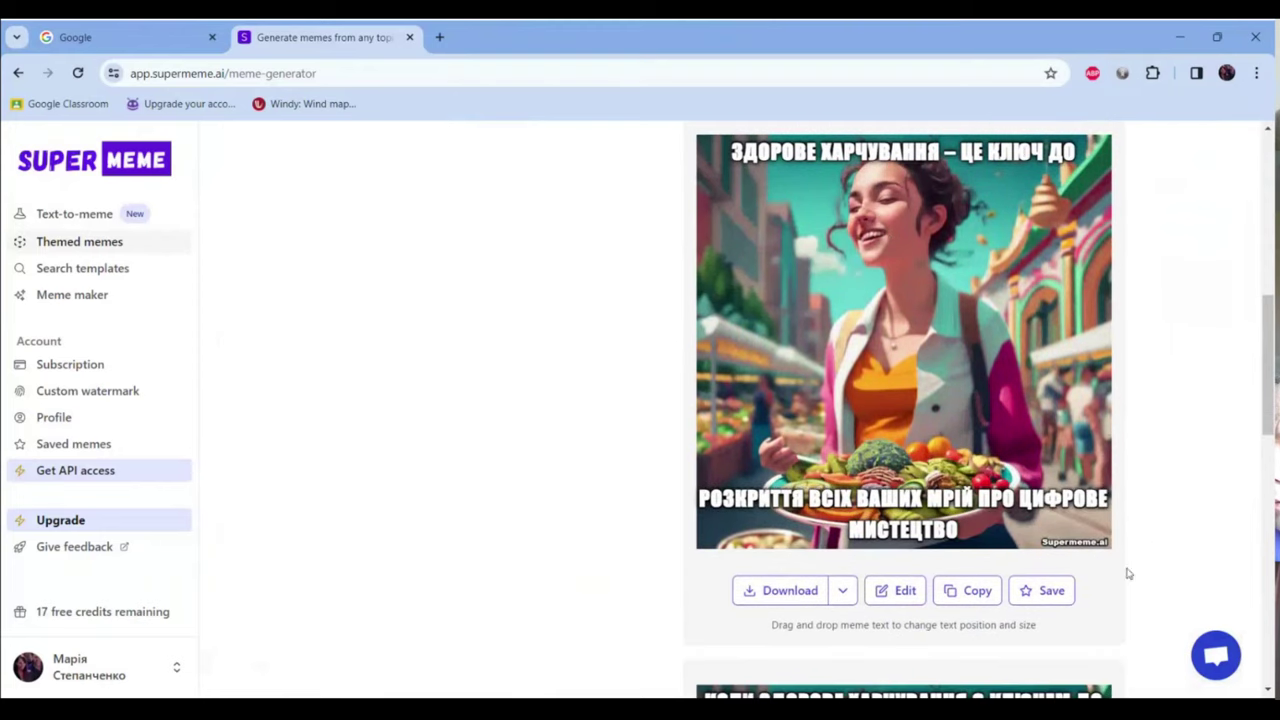
pyautogui.scroll(-1, 1047, 516)
pyautogui.scroll(-2, 1047, 516)
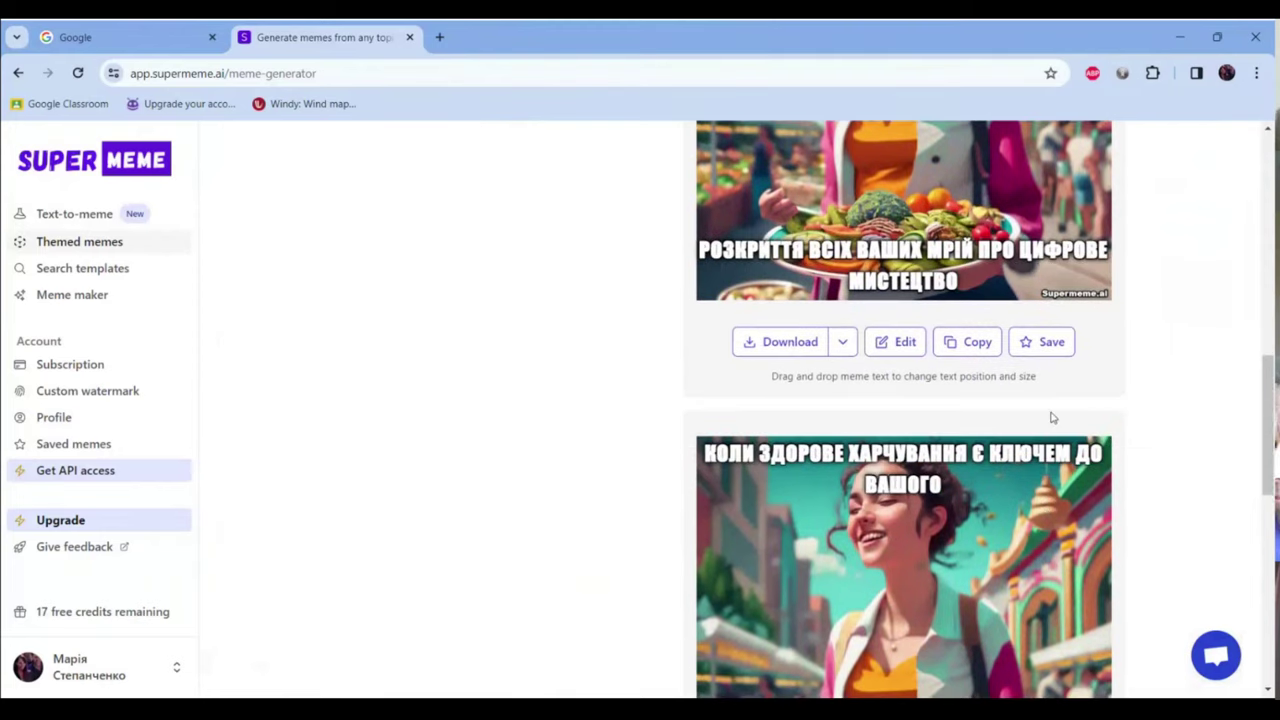
pyautogui.scroll(-2, 1052, 418)
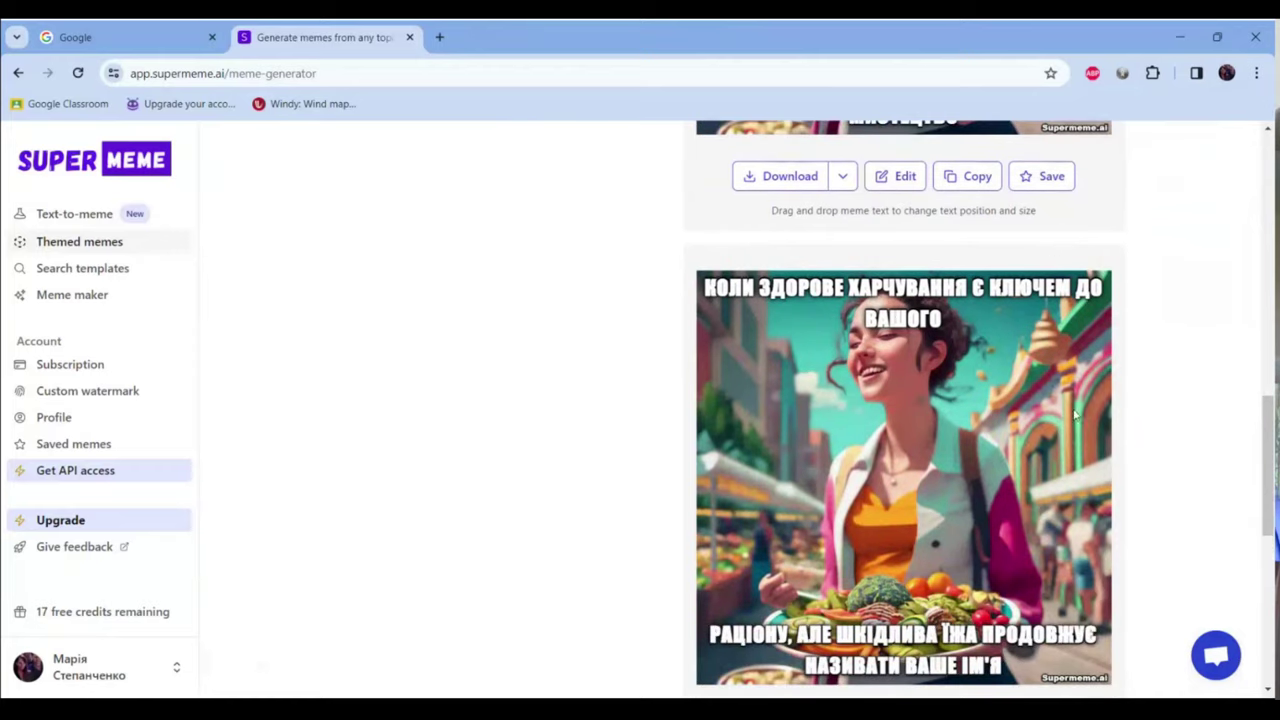
pyautogui.scroll(-1, 1090, 410)
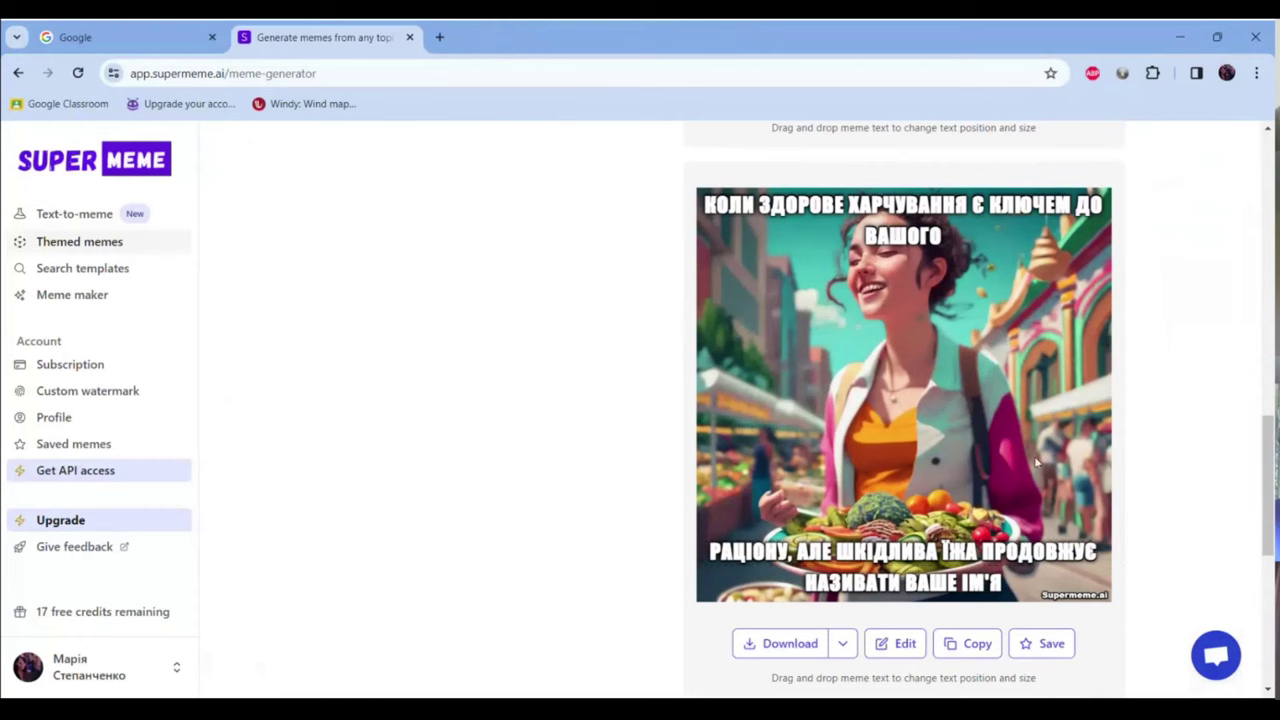
pyautogui.scroll(-2, 1128, 464)
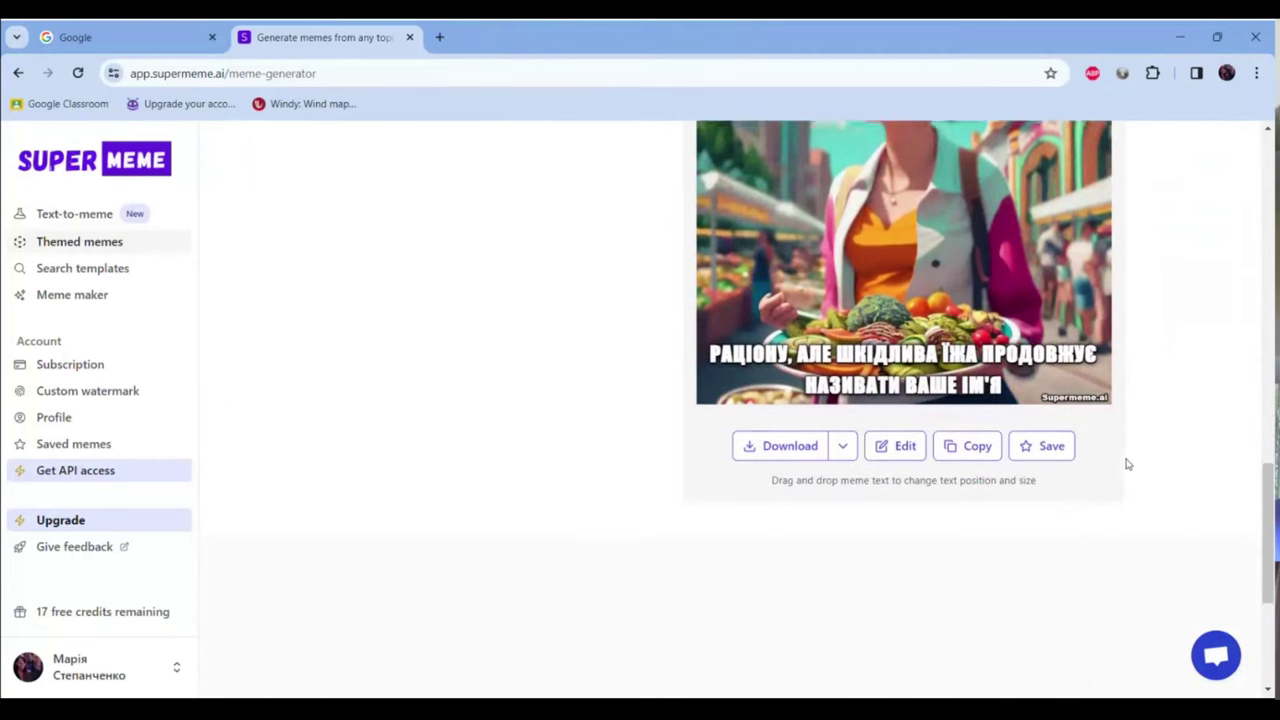
# - Leave the healthy-eating memes, return to the meme site's home page and open the meme template search
pyautogui.scroll(5, 1060, 430)
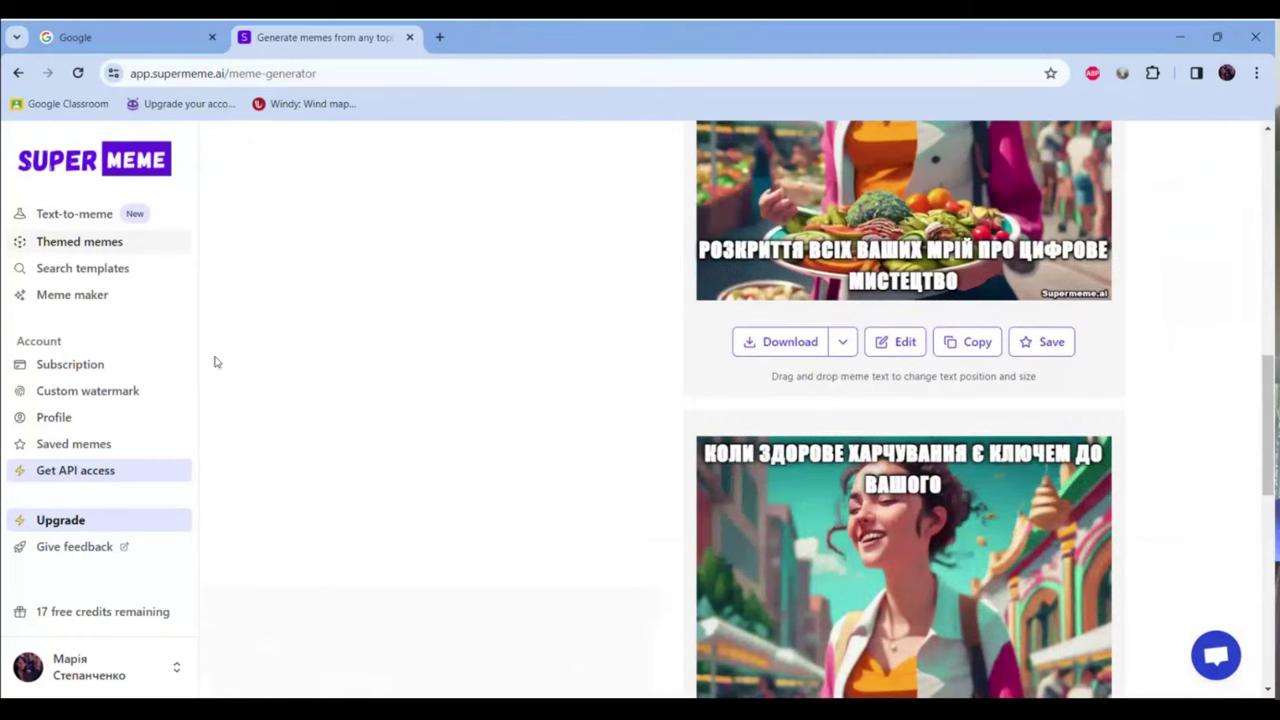
pyautogui.click(61, 218)
pyautogui.scroll(-6, 826, 512)
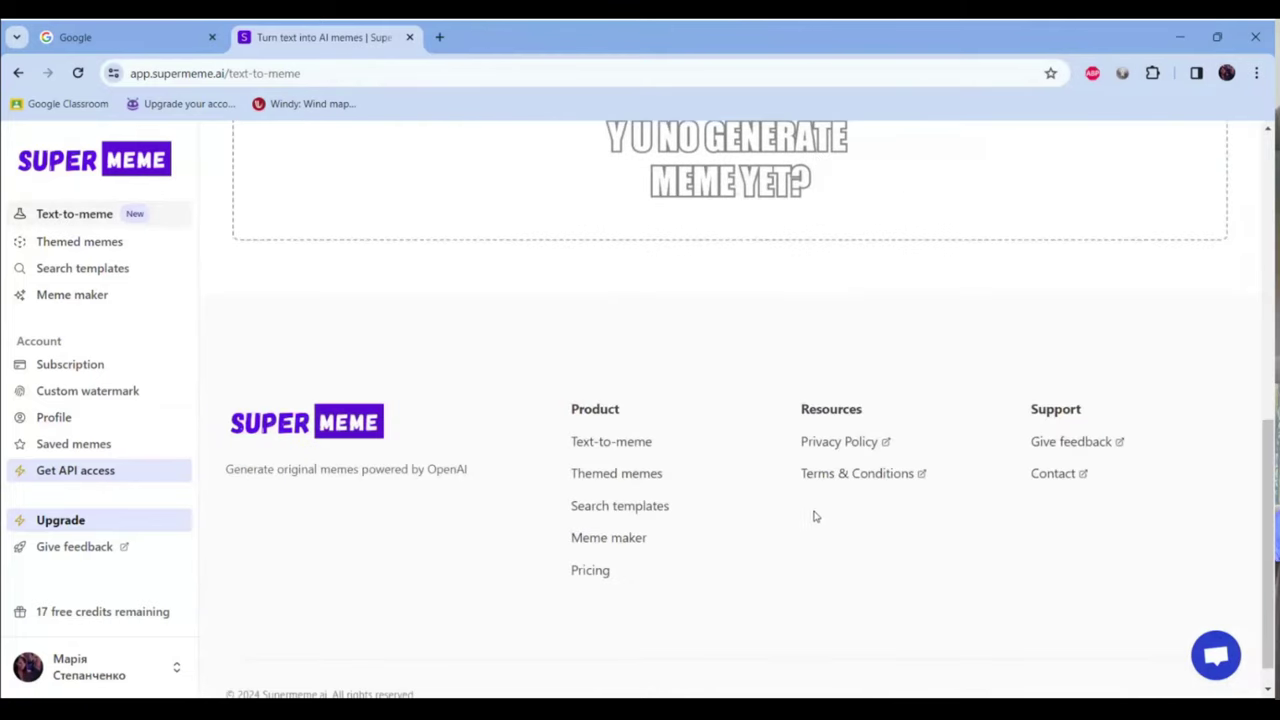
pyautogui.click(306, 434)
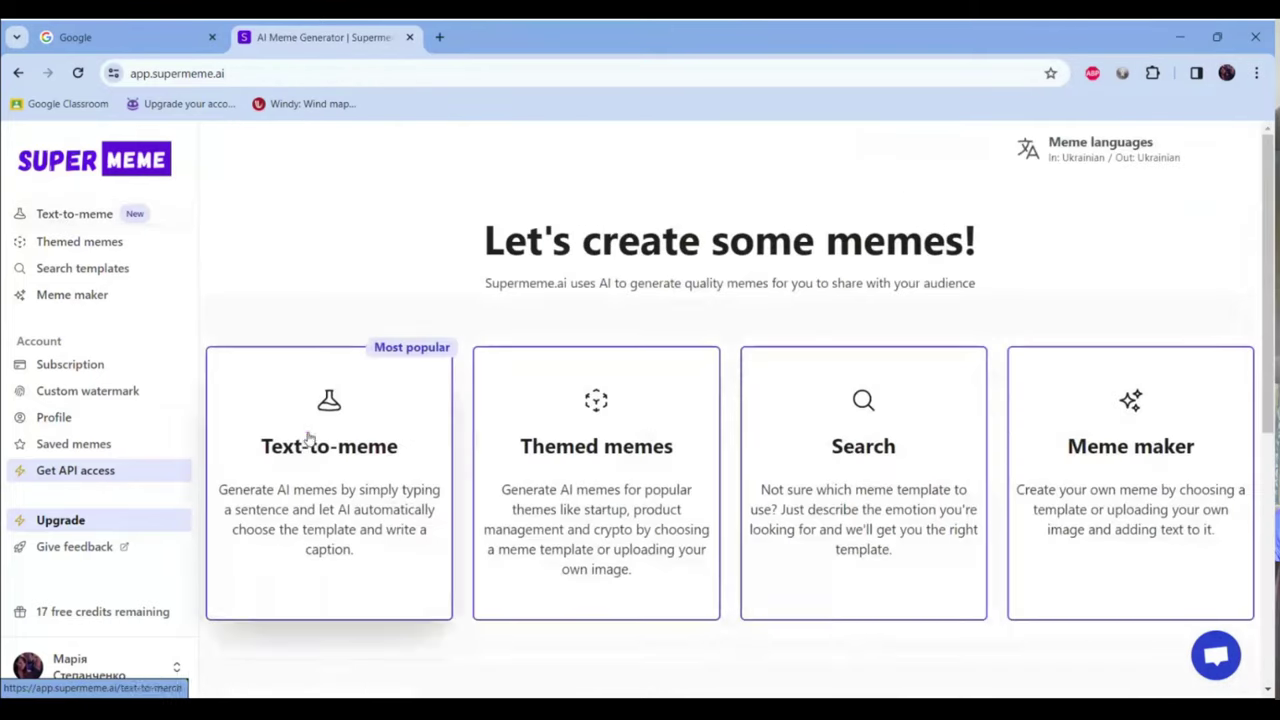
pyautogui.click(872, 477)
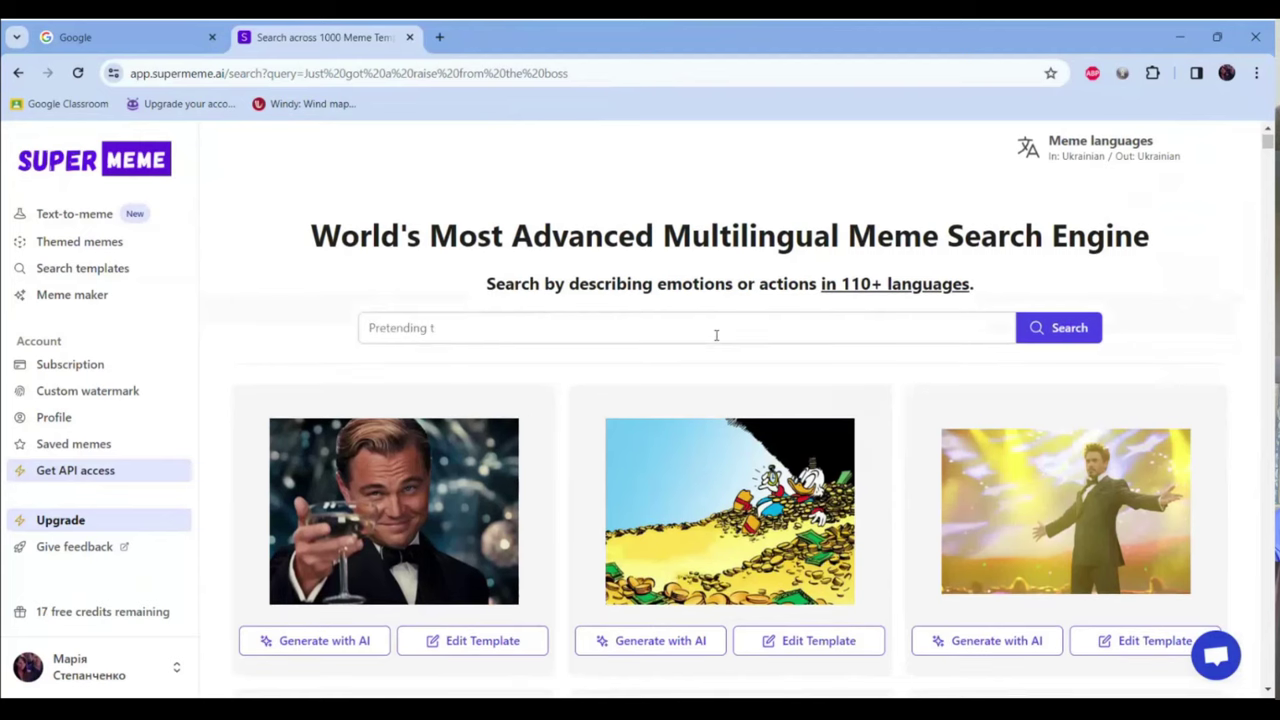
# - Browse the suggested meme templates and open the one of the cartoon duck lying on gold coins for editing
pyautogui.scroll(-5, 730, 340)
pyautogui.scroll(-2, 743, 343)
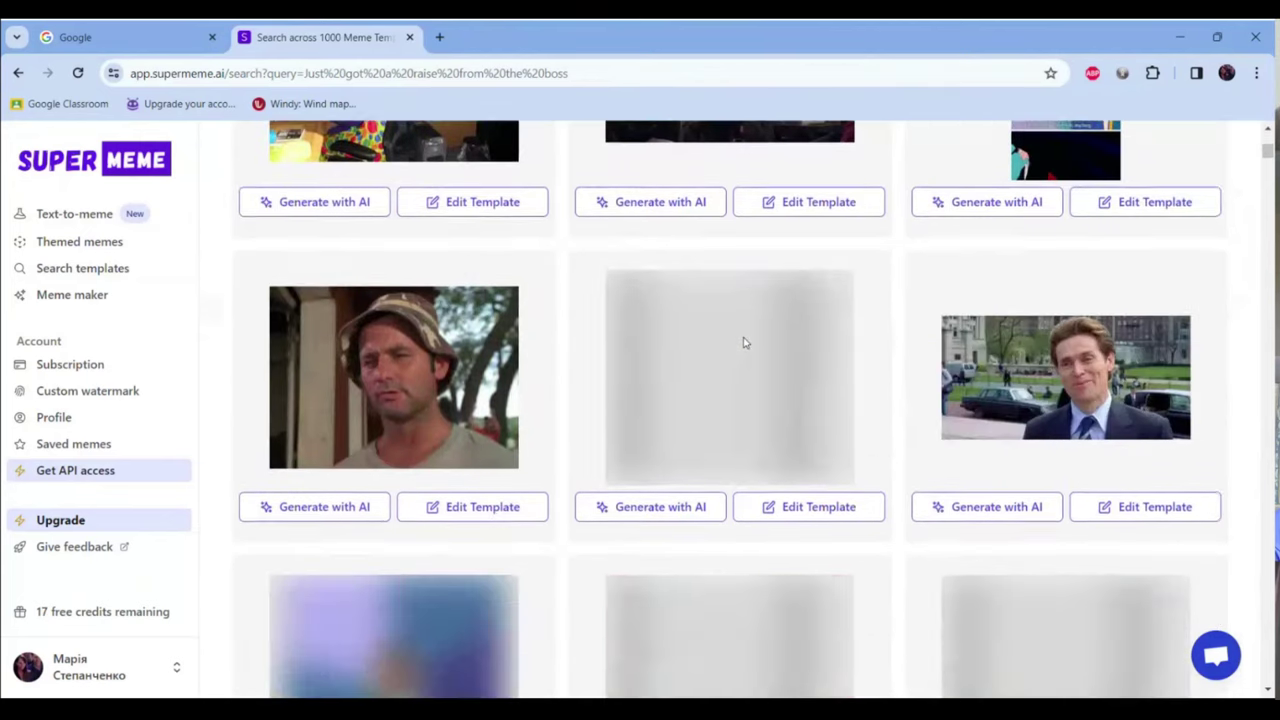
pyautogui.scroll(-3, 743, 343)
pyautogui.scroll(-3, 743, 343)
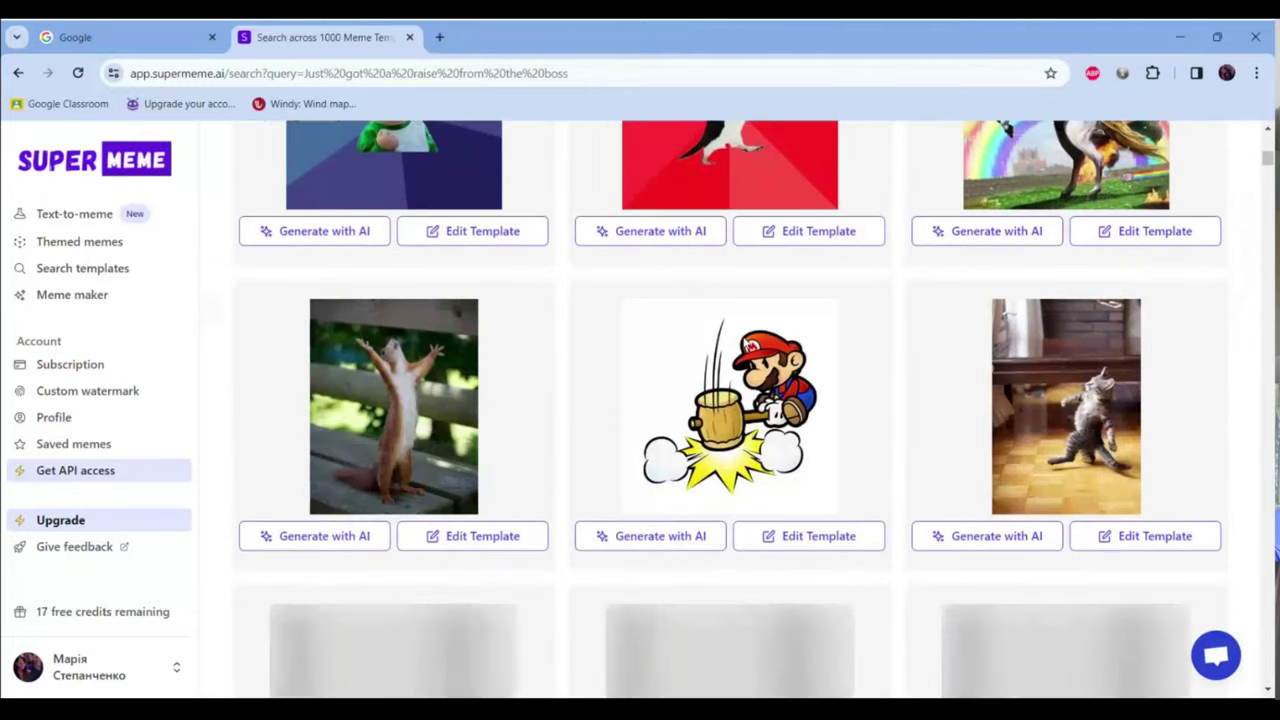
pyautogui.scroll(10, 743, 343)
pyautogui.scroll(3, 743, 343)
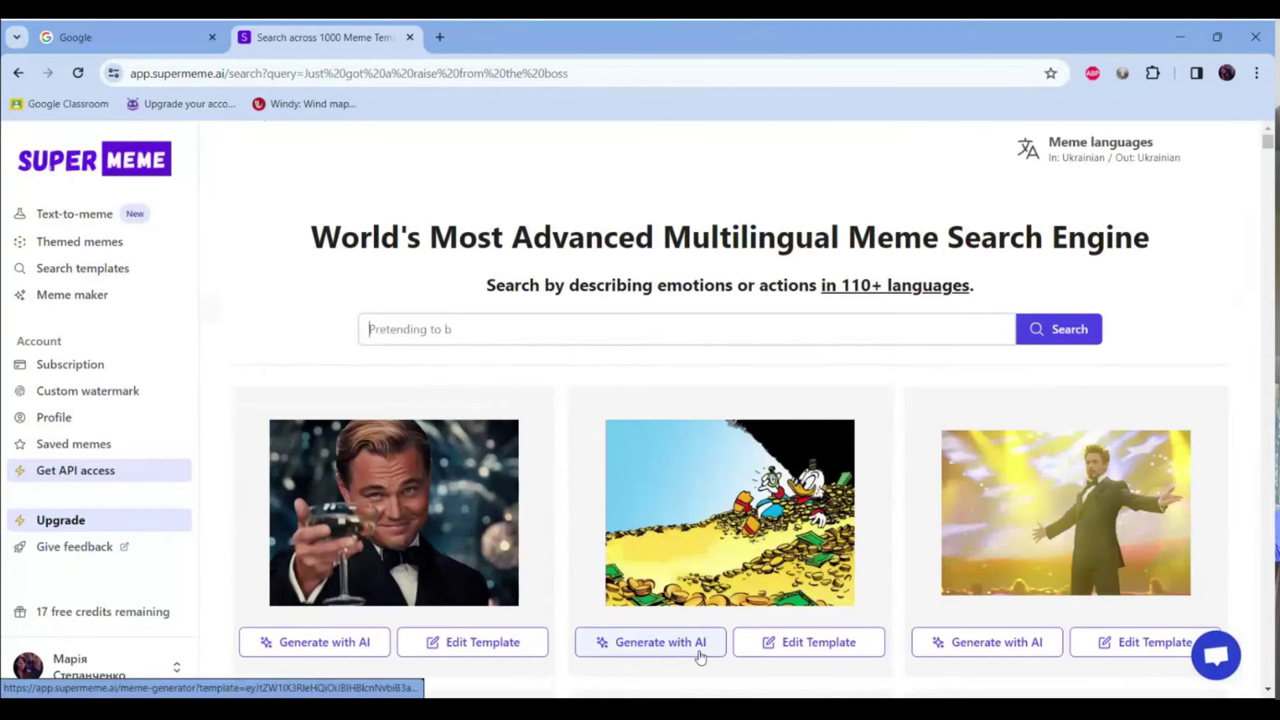
pyautogui.click(791, 649)
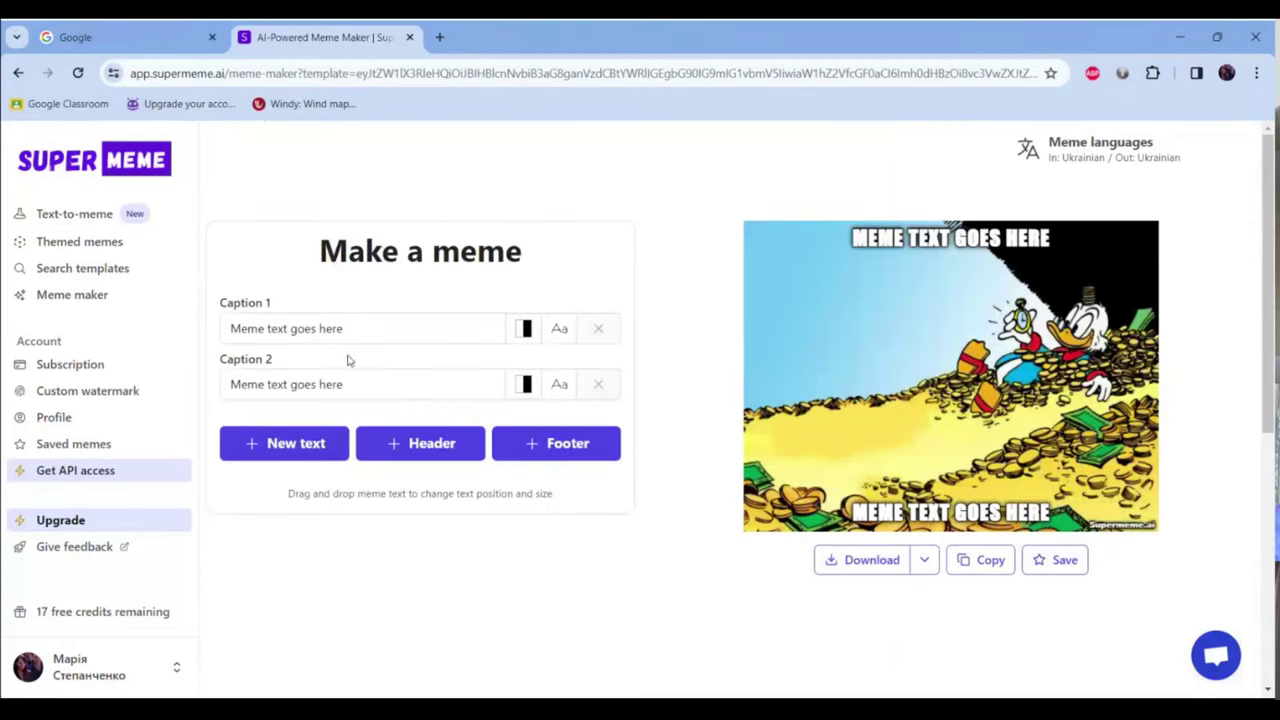
# - Replace the placeholder text of the meme's first caption with "мрії вчителя: багато часу"
pyautogui.click(354, 326)
pyautogui.press('BackSpace')
pyautogui.press('BackSpace')
pyautogui.press('BackSpace')
pyautogui.press('BackSpace')
pyautogui.press('BackSpace')
pyautogui.press('BackSpace')
pyautogui.press('BackSpace')
pyautogui.press('BackSpace')
pyautogui.press('BackSpace')
pyautogui.press('BackSpace')
pyautogui.press('BackSpace')
pyautogui.press('BackSpace')
pyautogui.press('BackSpace')
pyautogui.press('BackSpace')
pyautogui.press('BackSpace')
pyautogui.press('BackSpace')
pyautogui.press('BackSpace')
pyautogui.press('BackSpace')
pyautogui.press('BackSpace')
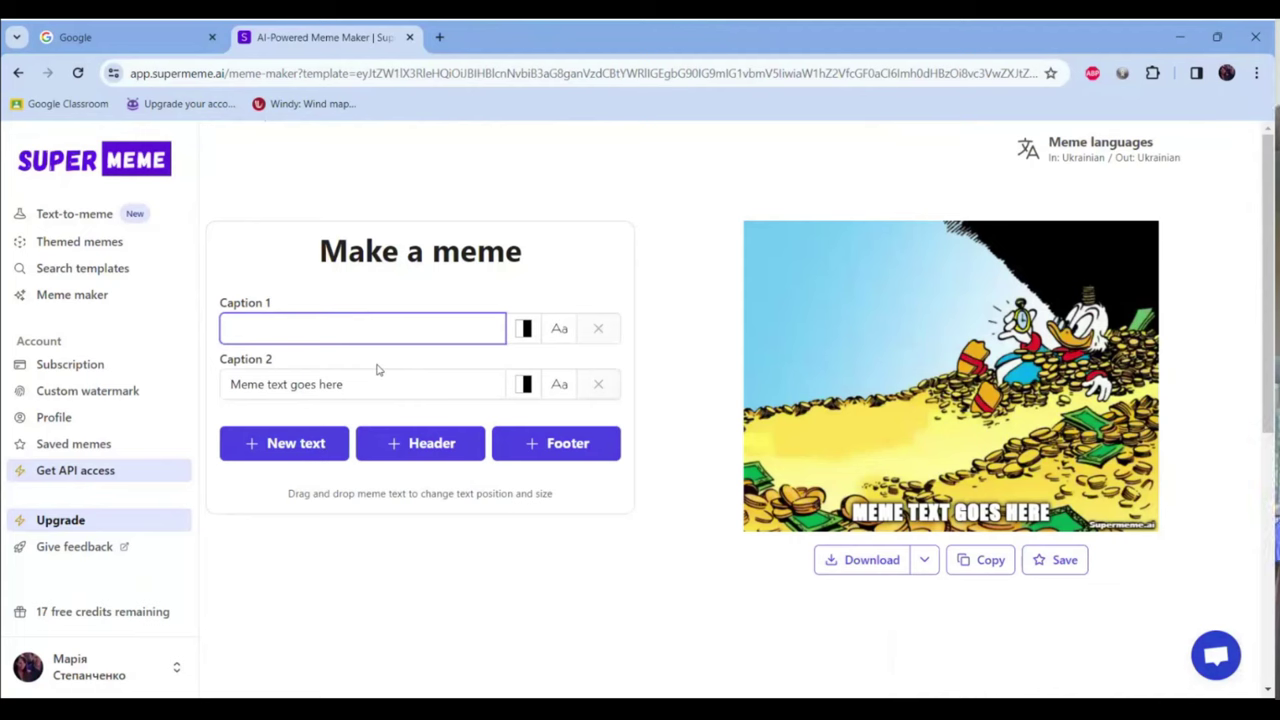
pyautogui.write('м')
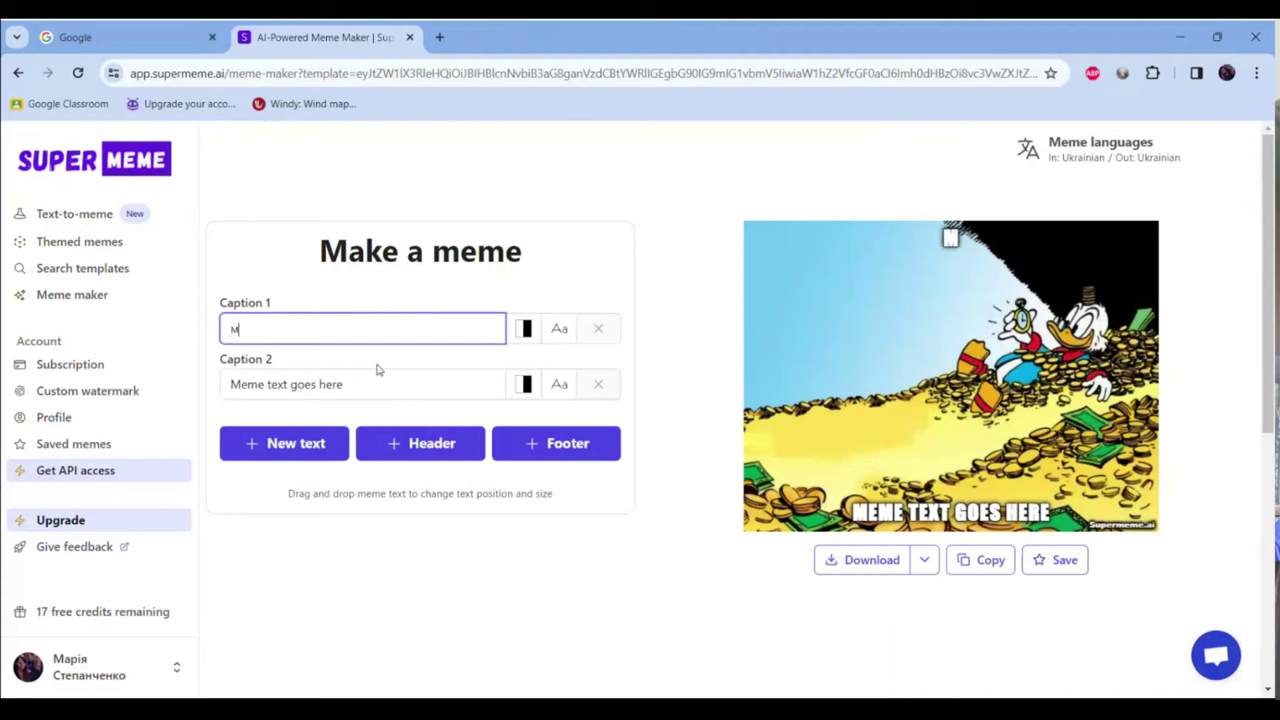
pyautogui.write('рії вч')
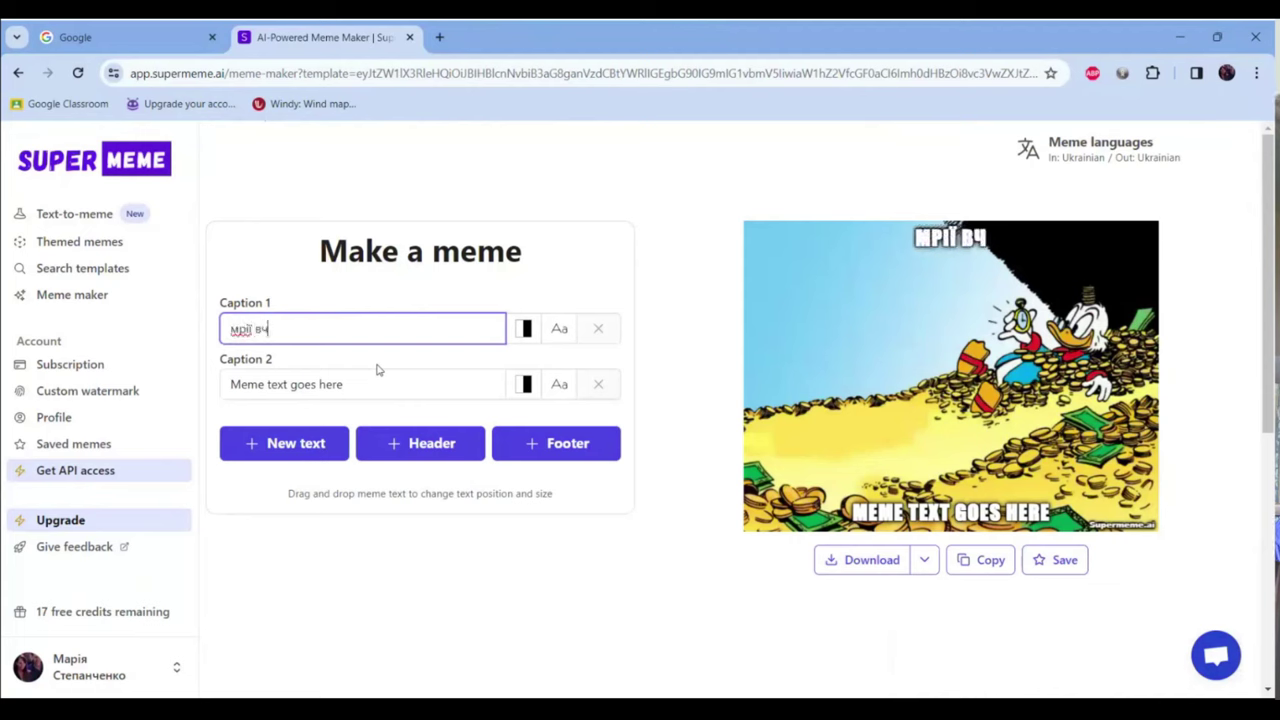
pyautogui.write('ителя: ')
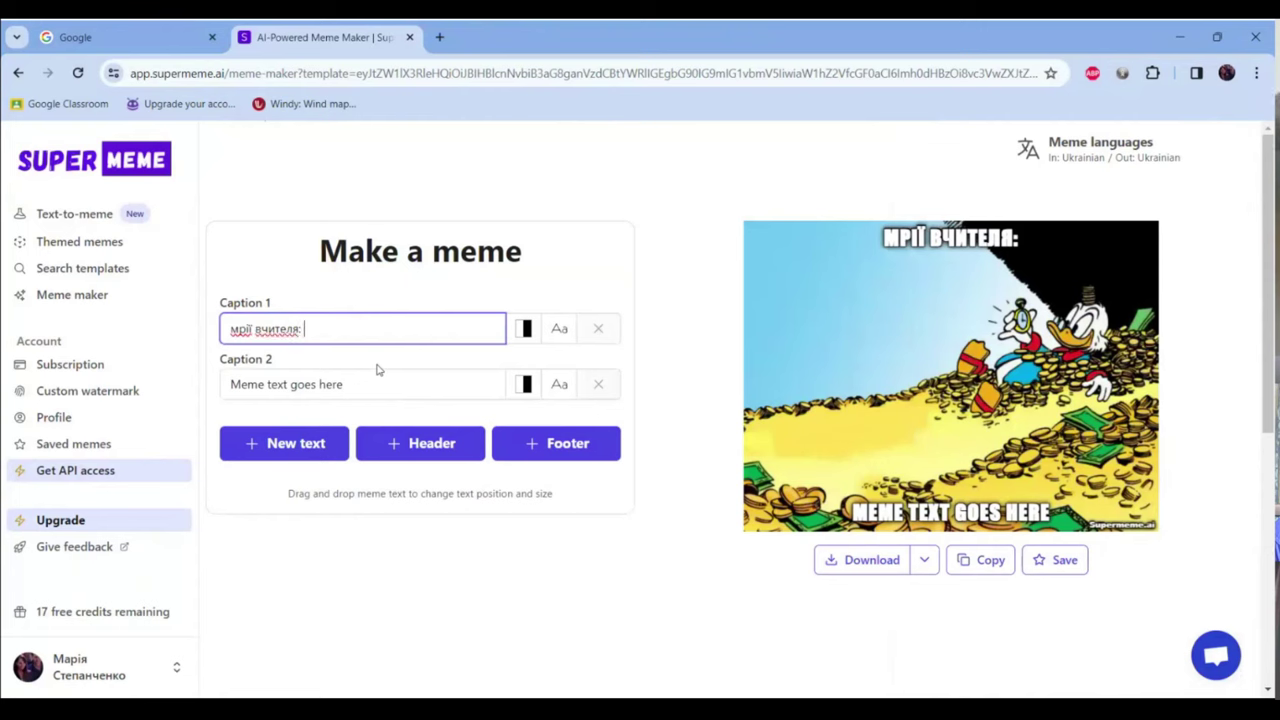
pyautogui.write('багат')
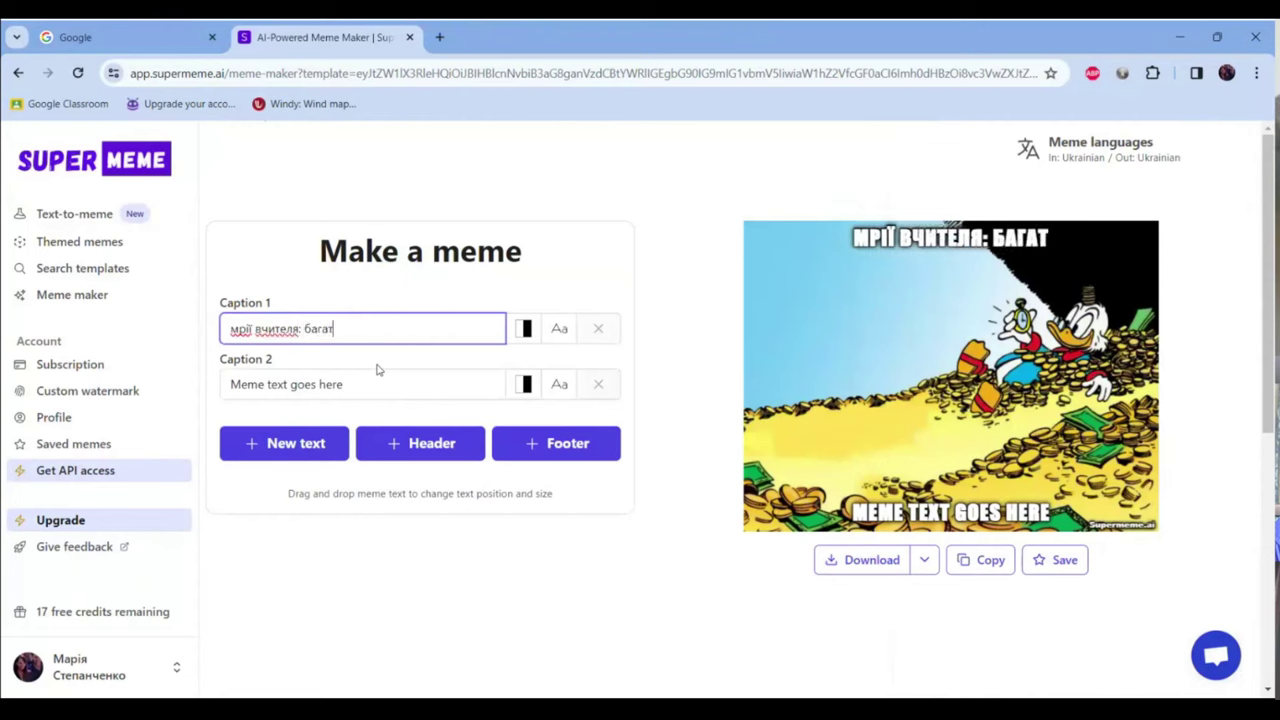
pyautogui.write('о час')
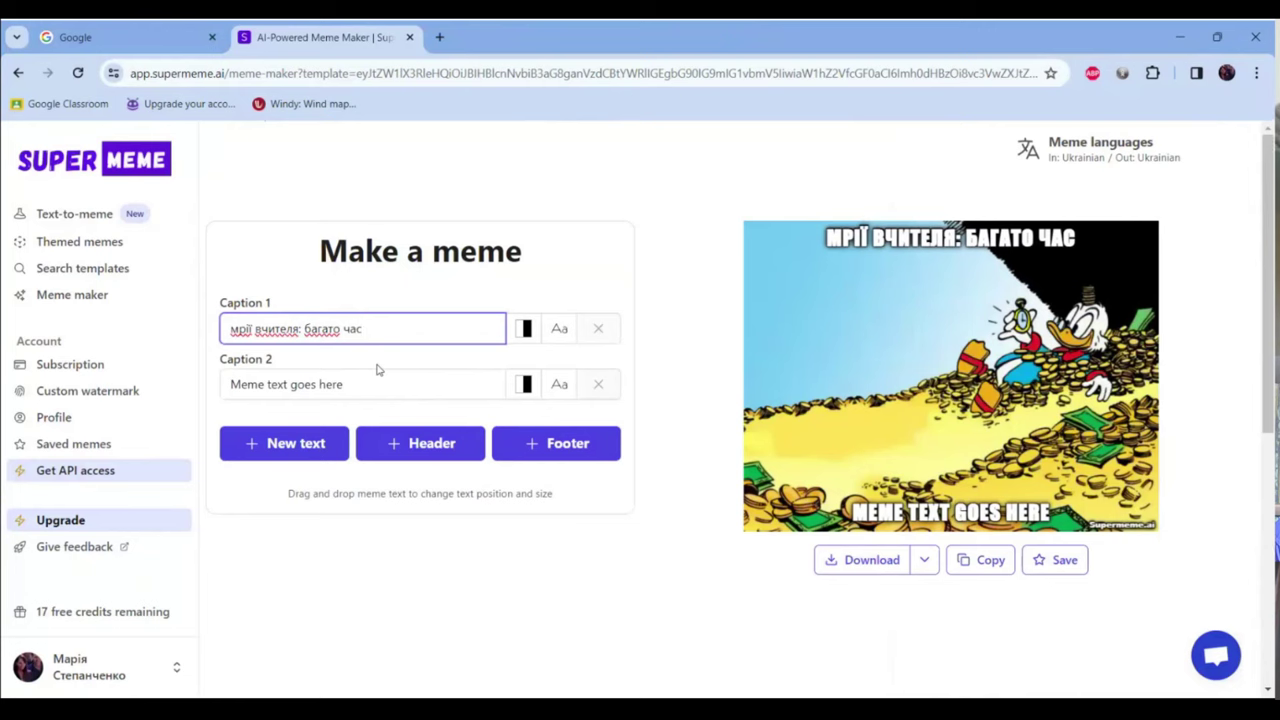
pyautogui.write('у')
# - Replace the placeholder text of the meme's second caption with "і багато грошей"
pyautogui.click(377, 371)
pyautogui.press('BackSpace')
pyautogui.press('BackSpace')
pyautogui.press('BackSpace')
pyautogui.press('BackSpace')
pyautogui.press('BackSpace')
pyautogui.press('BackSpace')
pyautogui.press('BackSpace')
pyautogui.press('BackSpace')
pyautogui.press('BackSpace')
pyautogui.press('BackSpace')
pyautogui.press('BackSpace')
pyautogui.press('BackSpace')
pyautogui.press('BackSpace')
pyautogui.press('BackSpace')
pyautogui.press('BackSpace')
pyautogui.press('BackSpace')
pyautogui.press('BackSpace')
pyautogui.press('BackSpace')
pyautogui.press('BackSpace')
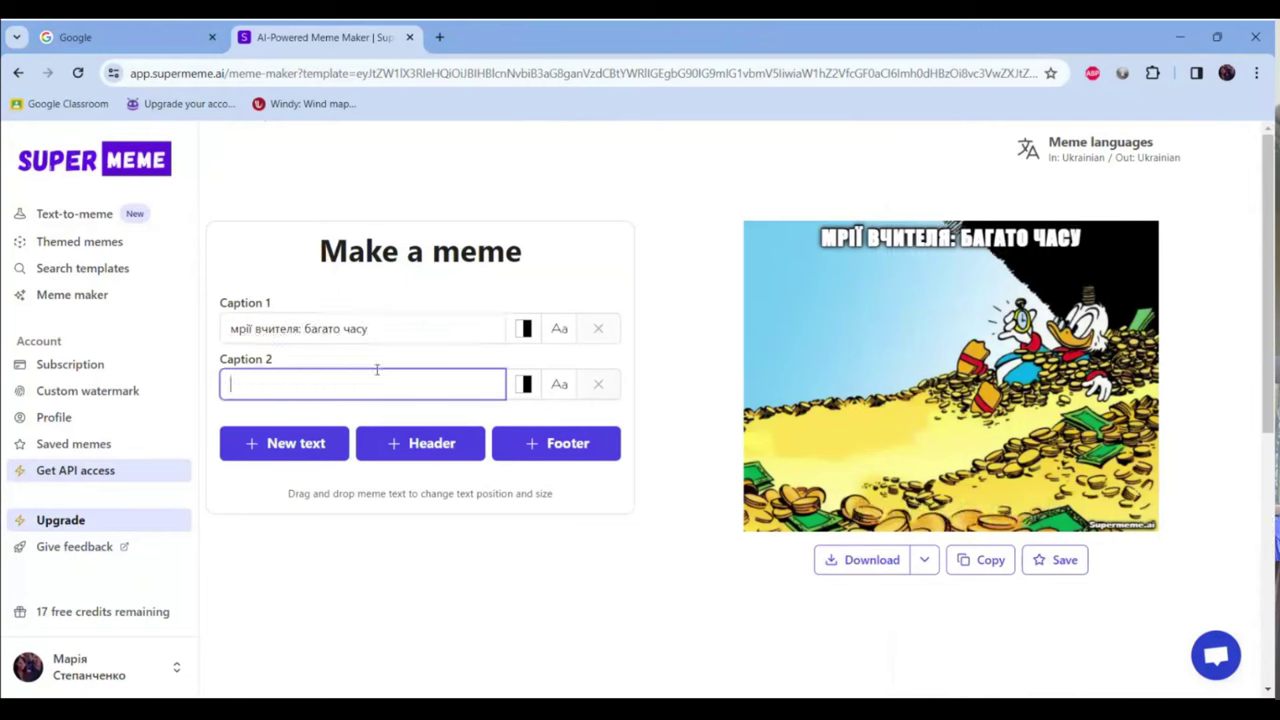
pyautogui.write('і бага')
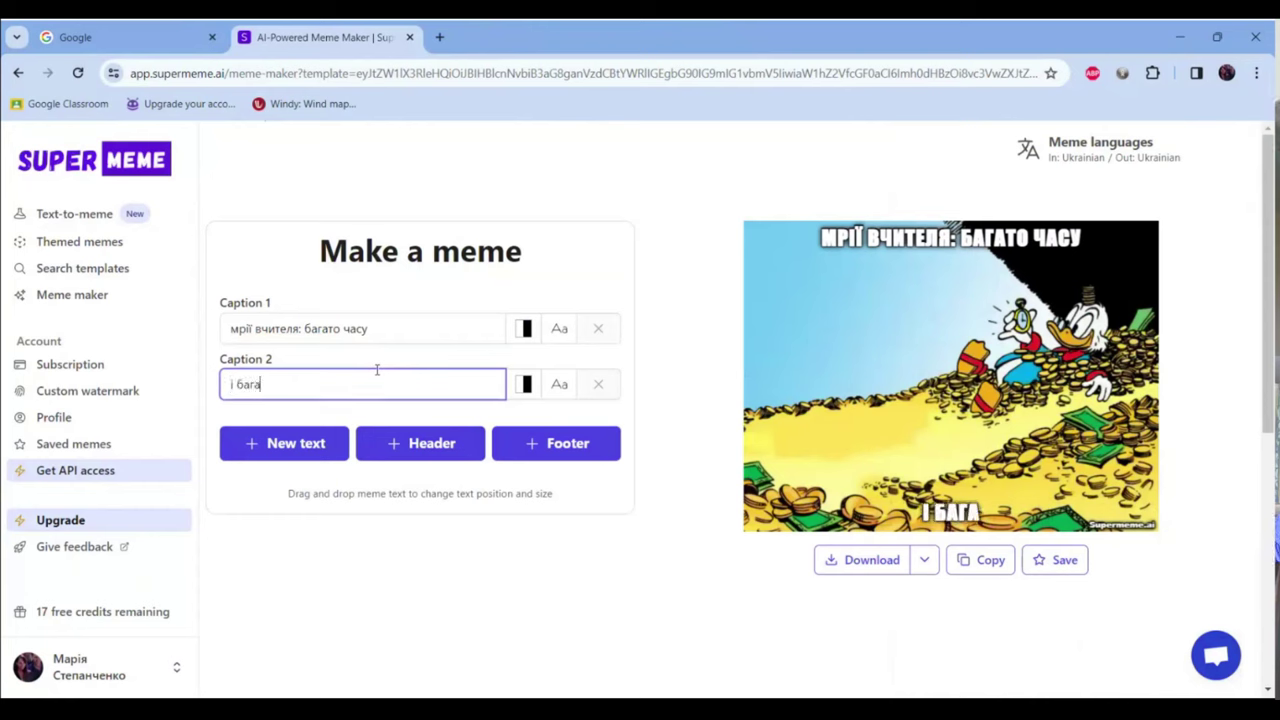
pyautogui.write('то грошей')
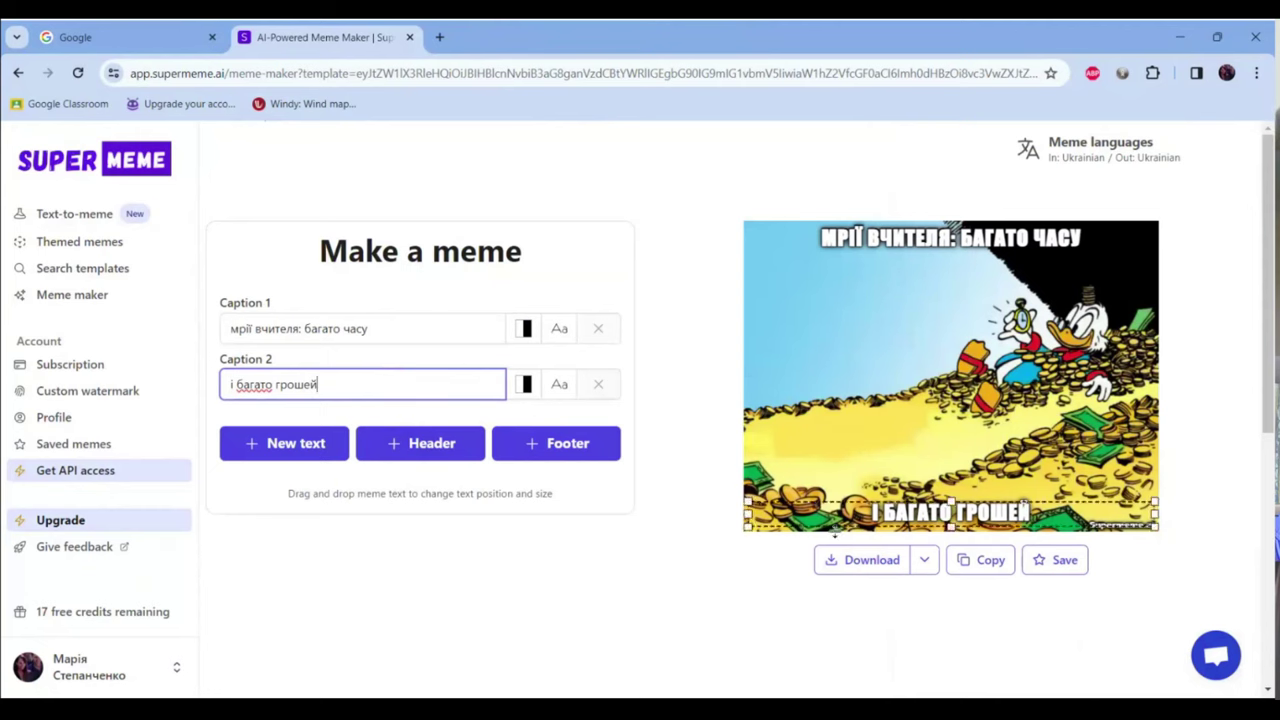
pyautogui.scroll(-2, 563, 517)
pyautogui.scroll(2, 674, 520)
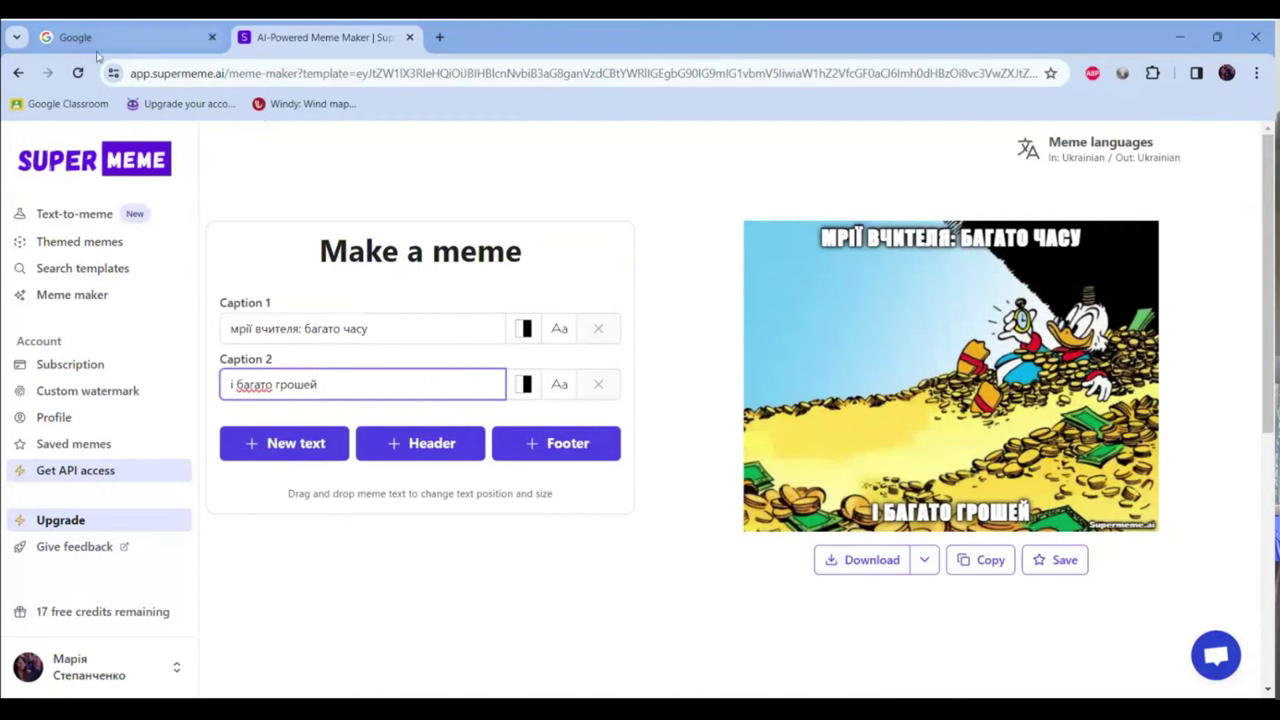
# - Return to the template search results and examine the range of meme templates offered for AI generation or editing
pyautogui.click(18, 72)
pyautogui.scroll(-1, 936, 380)
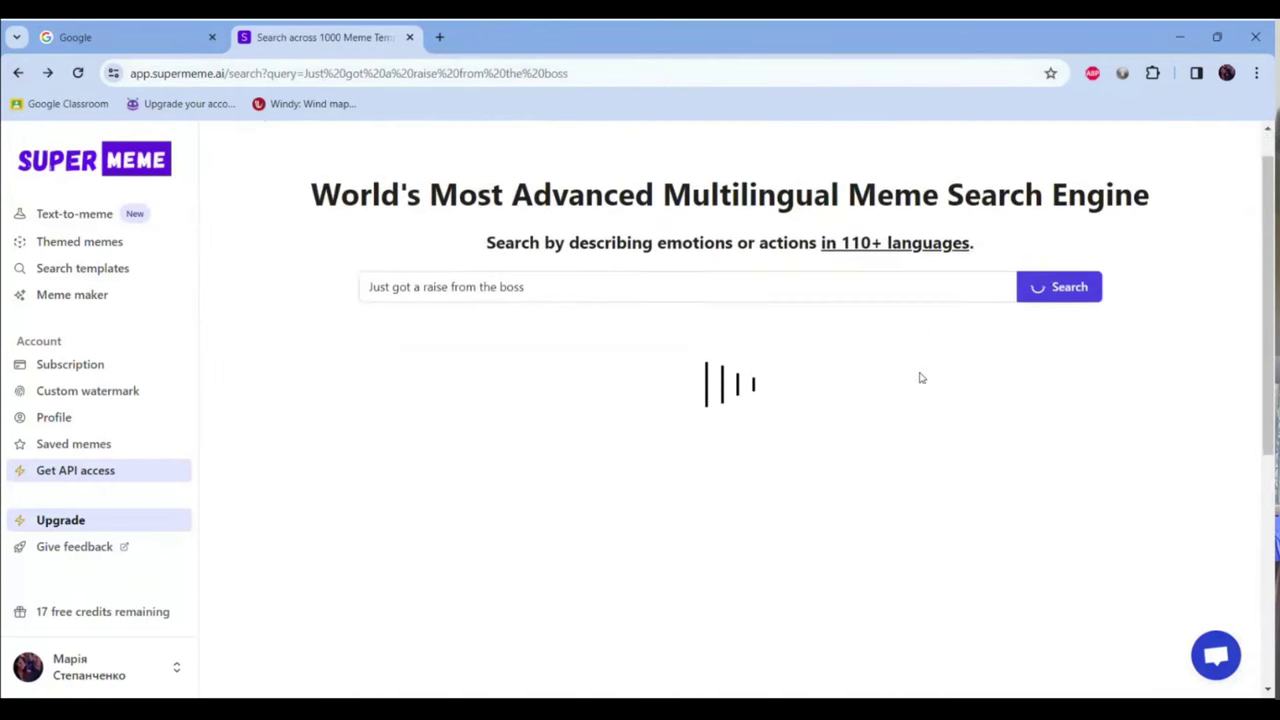
pyautogui.scroll(-1, 925, 407)
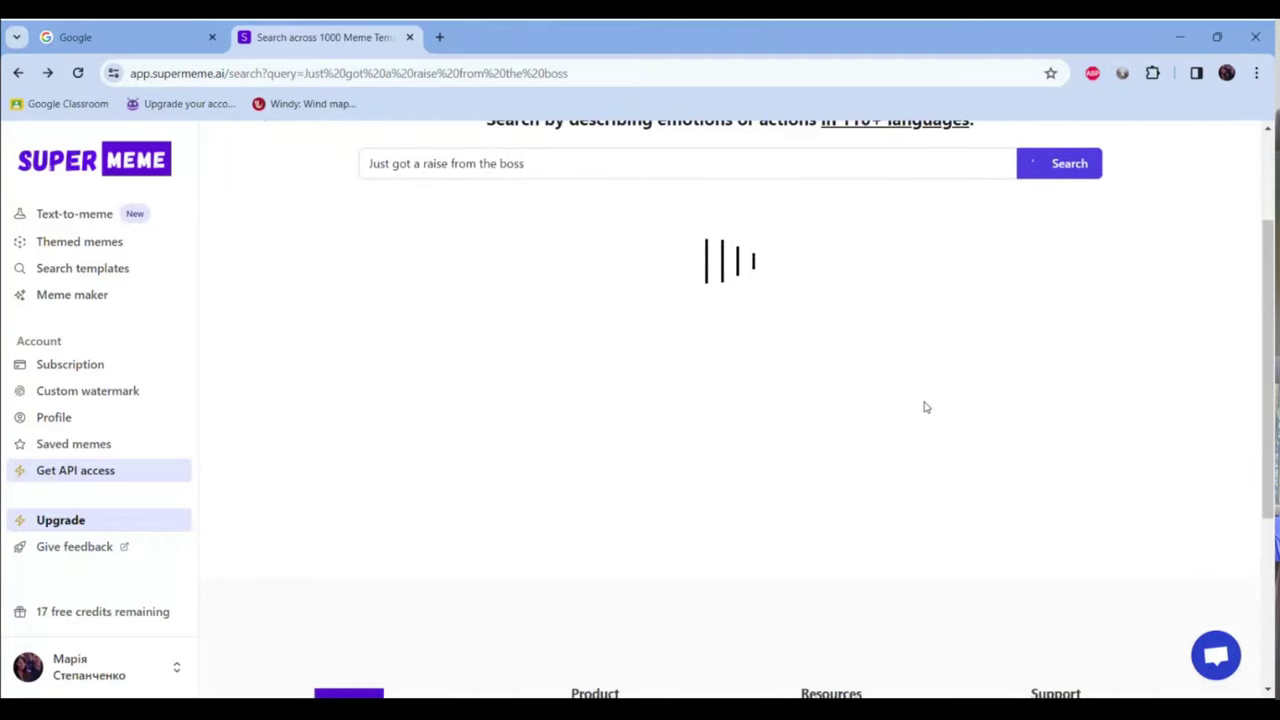
pyautogui.scroll(-4, 925, 407)
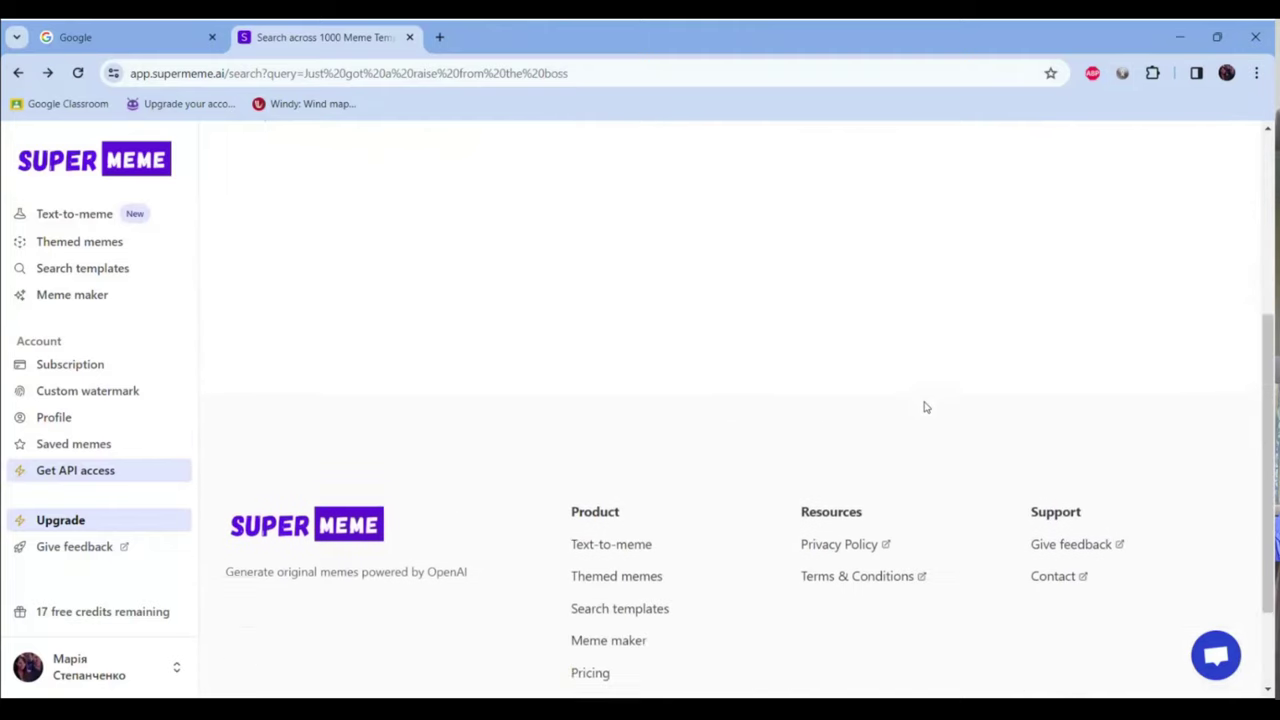
pyautogui.scroll(1, 1094, 394)
pyautogui.scroll(-4, 1094, 394)
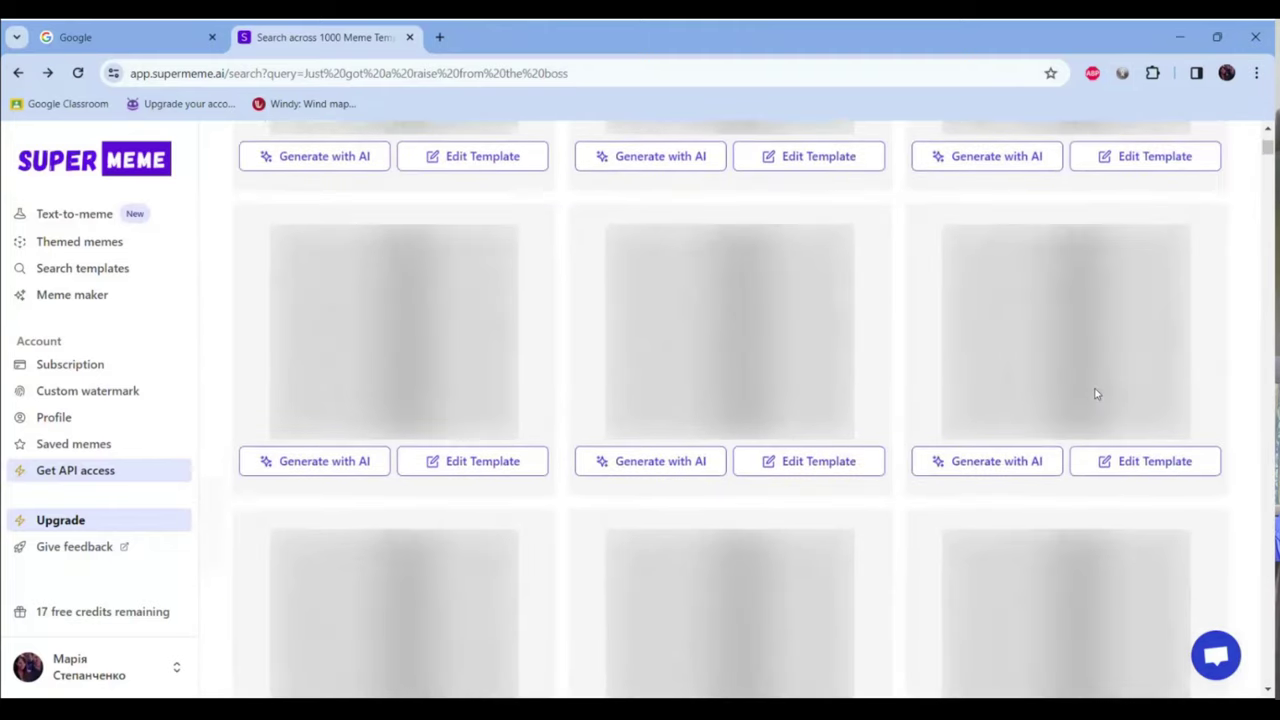
pyautogui.scroll(-6, 1094, 394)
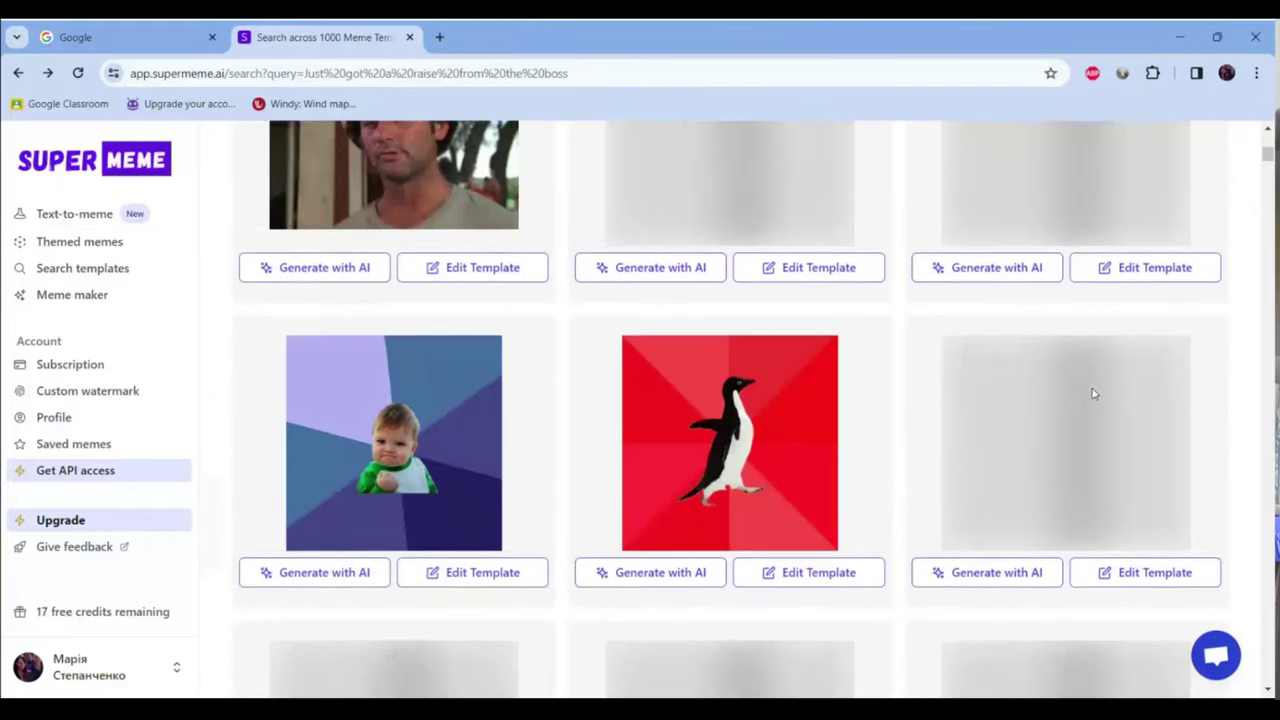
pyautogui.scroll(-3, 1094, 394)
pyautogui.scroll(-10, 1094, 394)
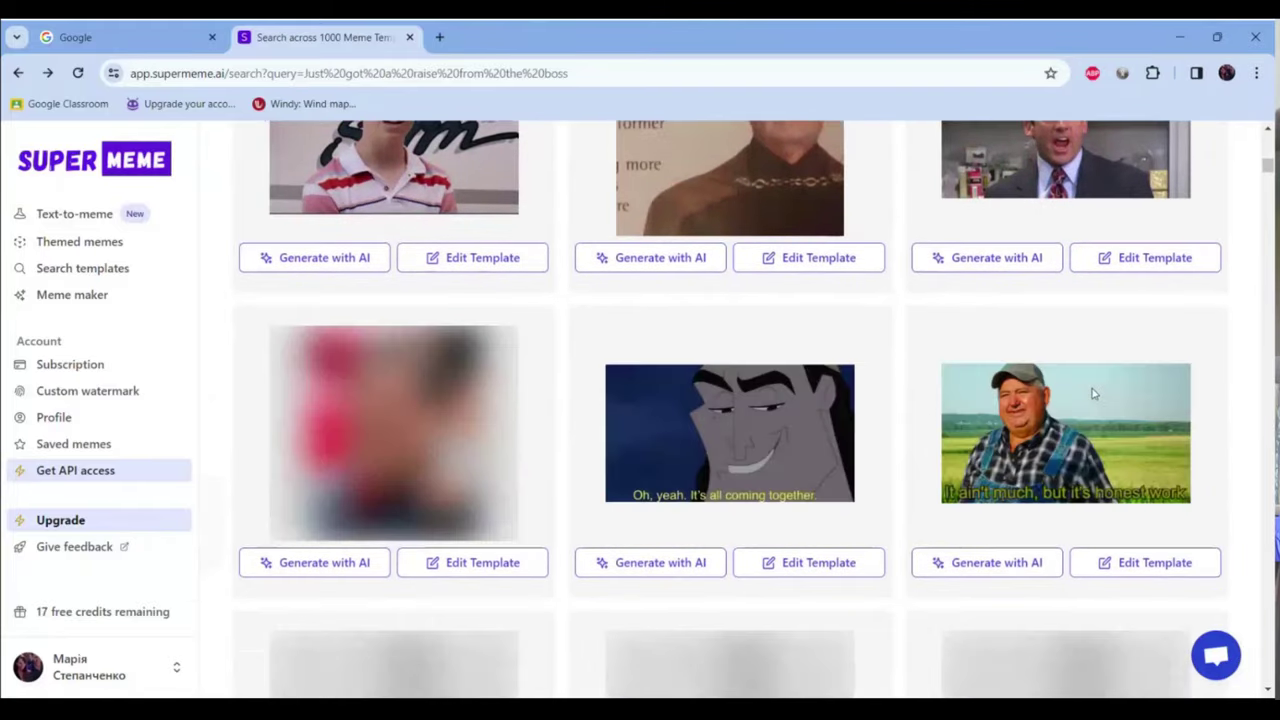
pyautogui.scroll(-7, 1094, 394)
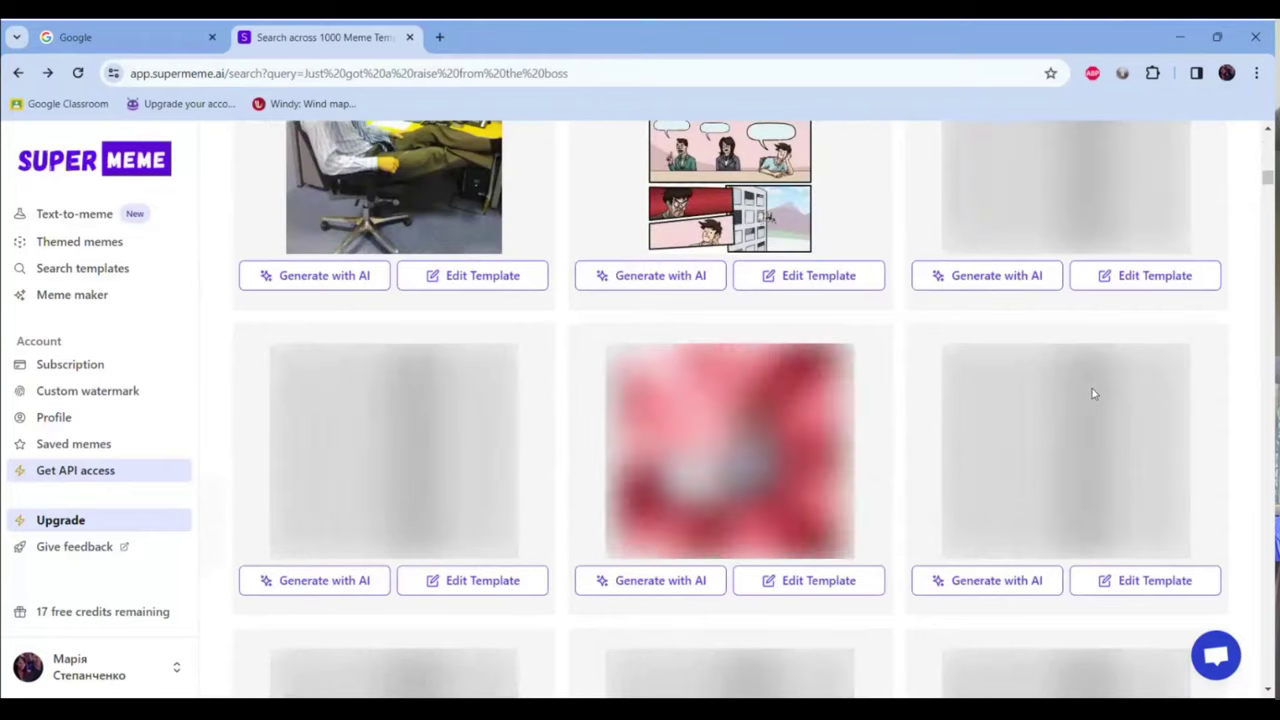
pyautogui.scroll(-4, 1094, 394)
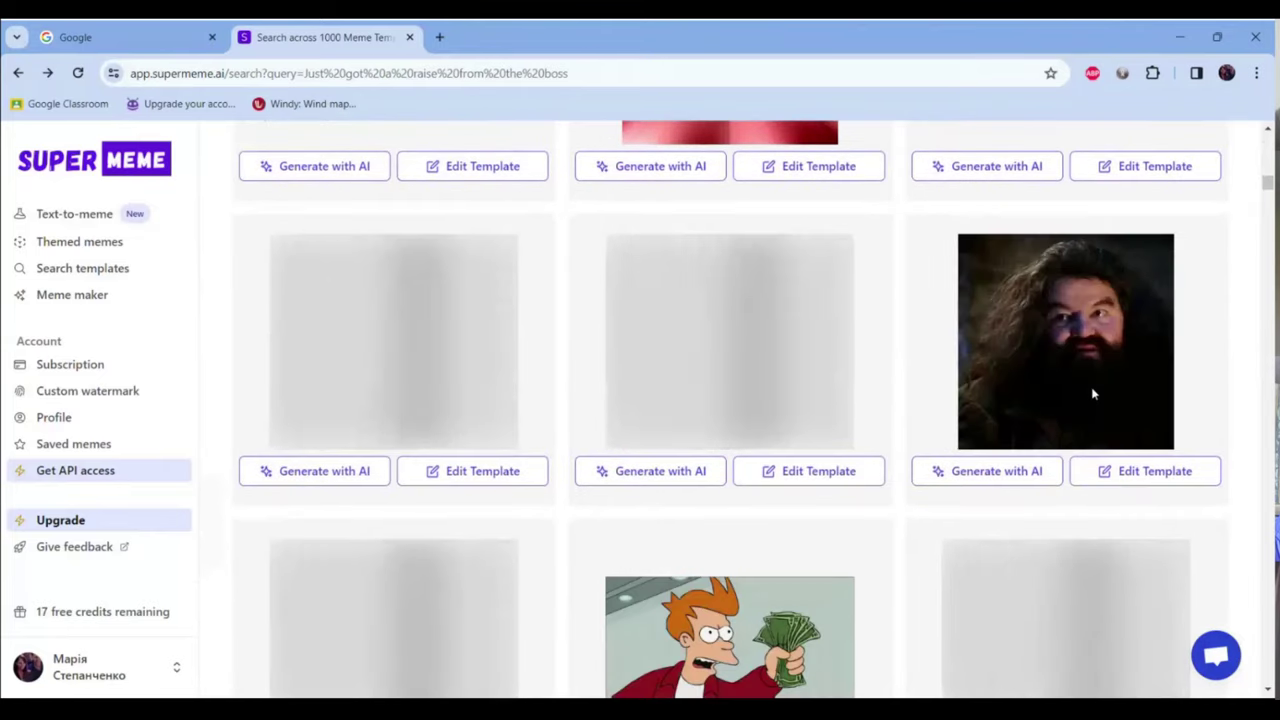
pyautogui.scroll(-2, 1094, 394)
pyautogui.scroll(-3, 1094, 394)
pyautogui.scroll(-3, 1094, 394)
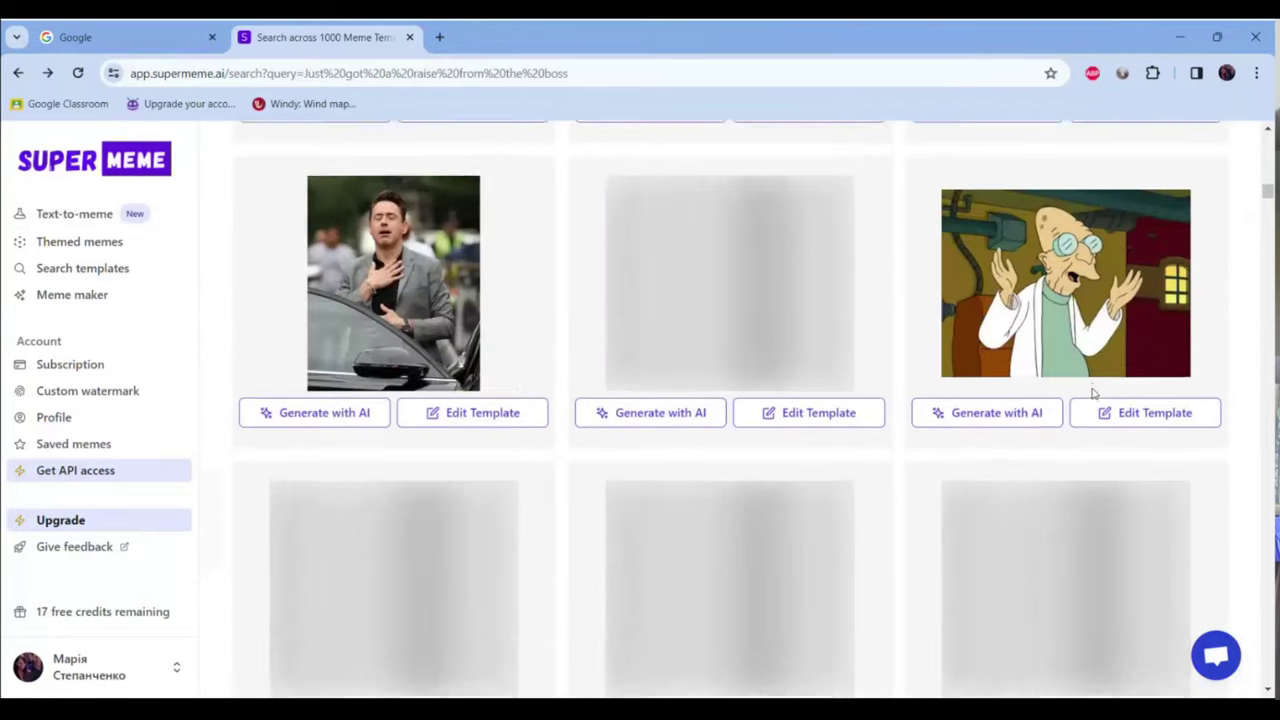
pyautogui.scroll(-2, 1094, 394)
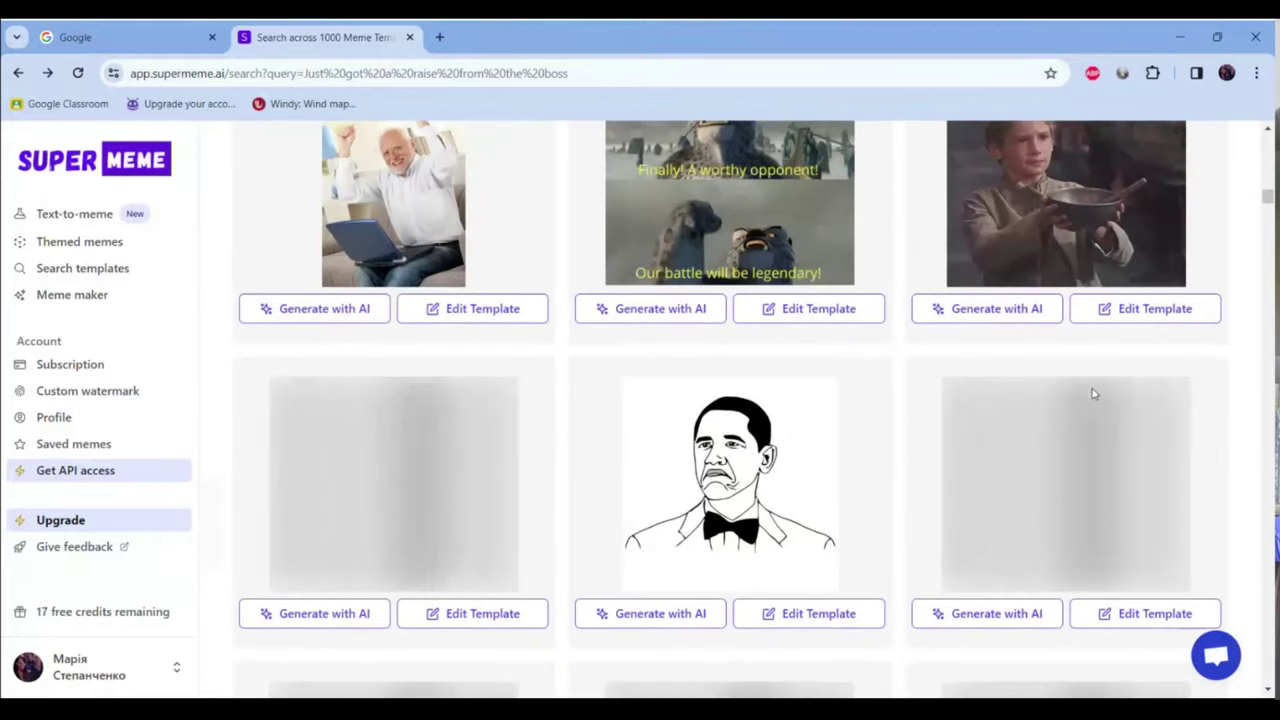
pyautogui.scroll(-6, 1094, 394)
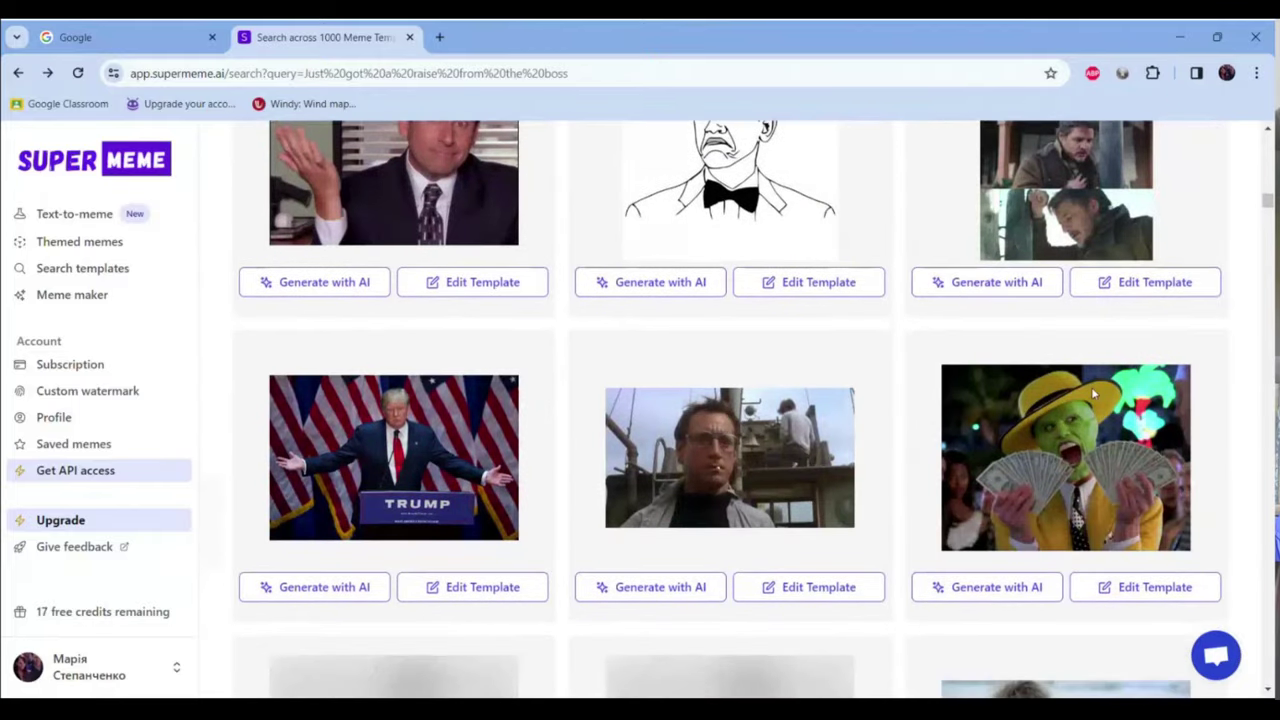
pyautogui.scroll(-2, 1094, 394)
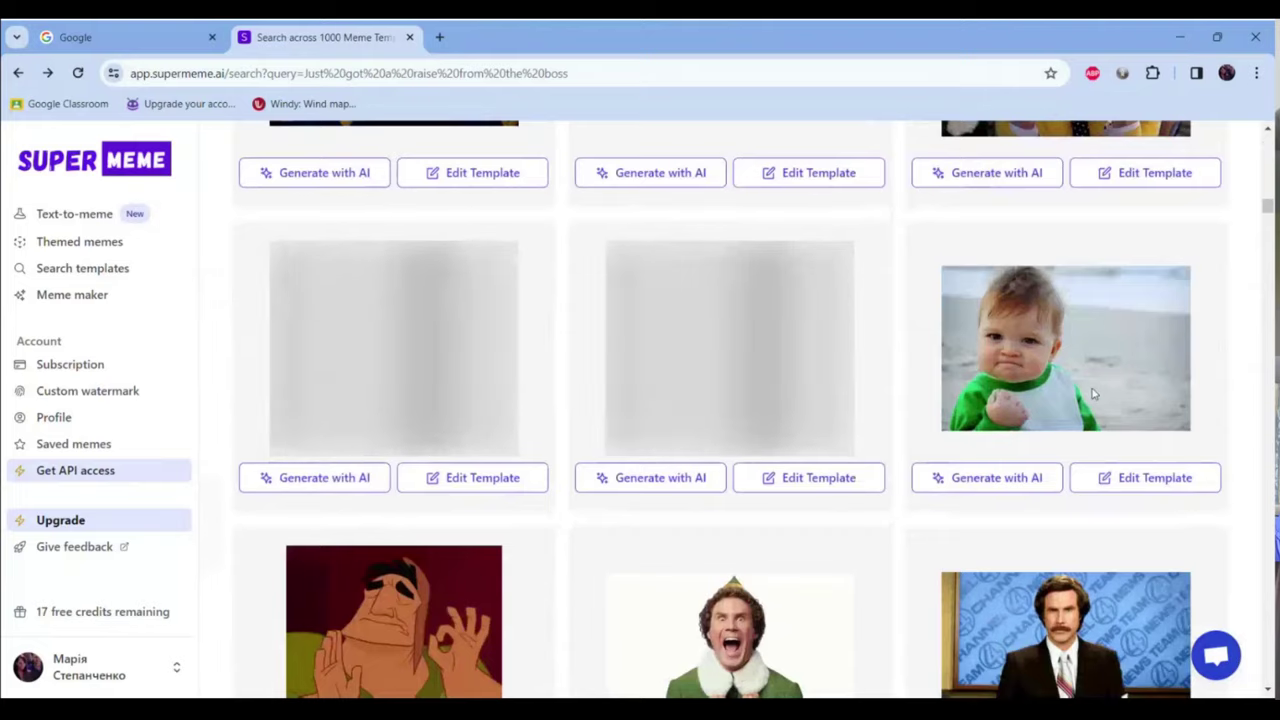
pyautogui.scroll(-5, 1094, 394)
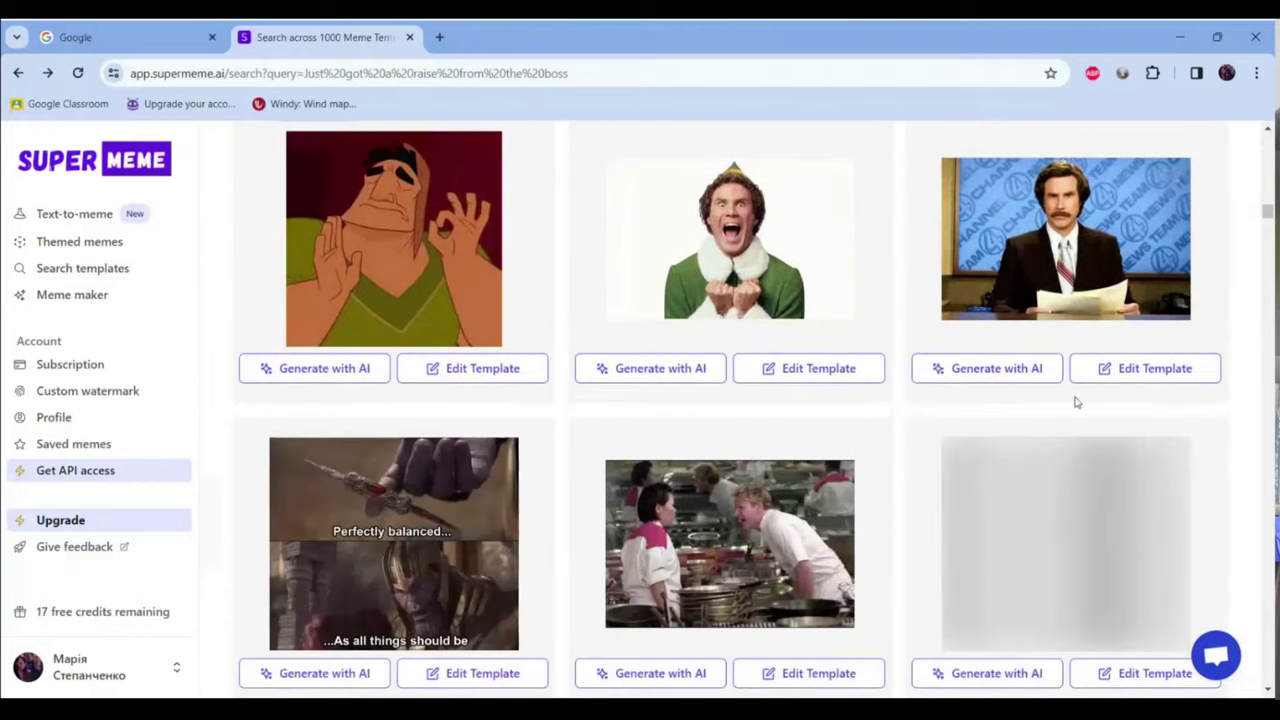
pyautogui.scroll(-8, 1080, 405)
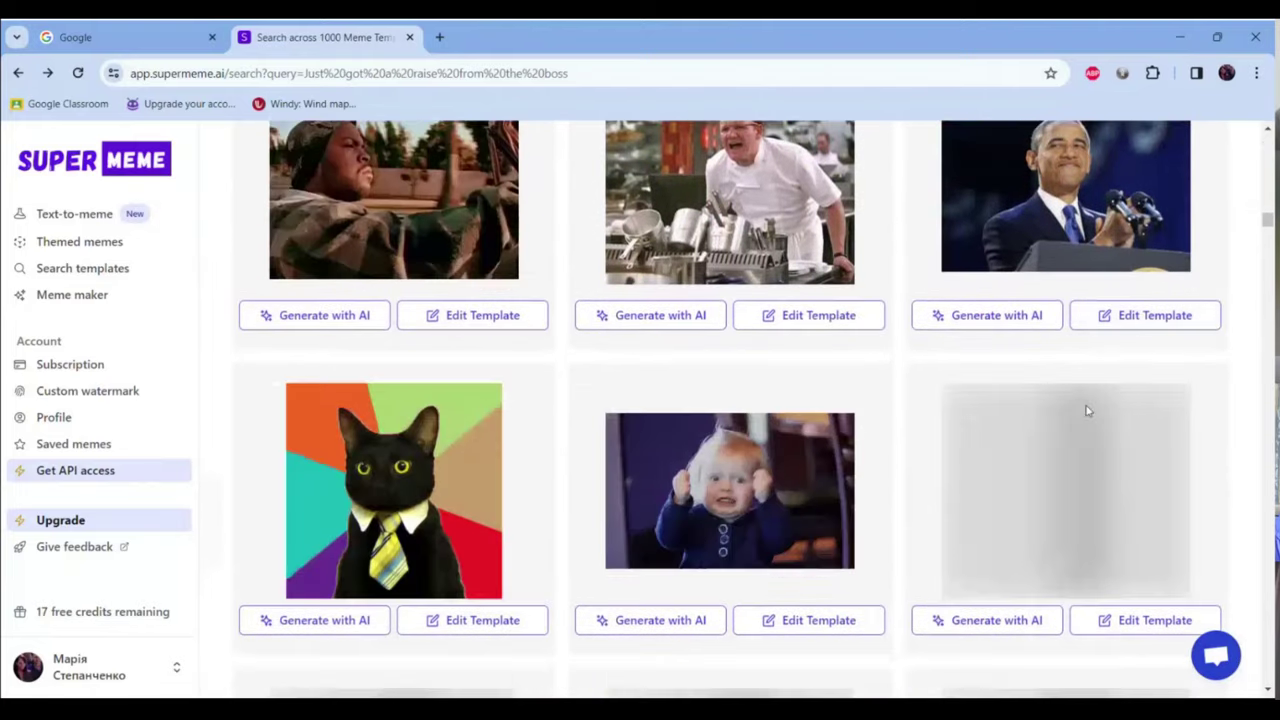
pyautogui.scroll(-3, 1088, 410)
pyautogui.scroll(-8, 1103, 405)
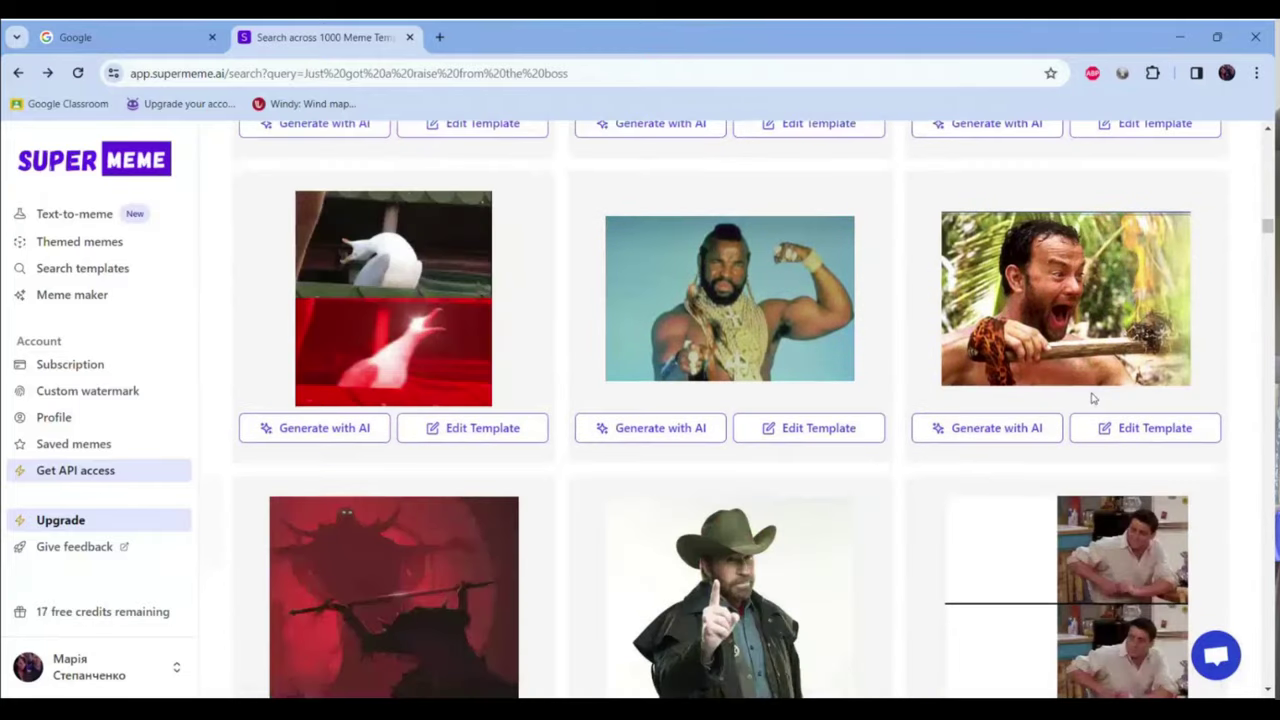
pyautogui.scroll(-4, 1093, 399)
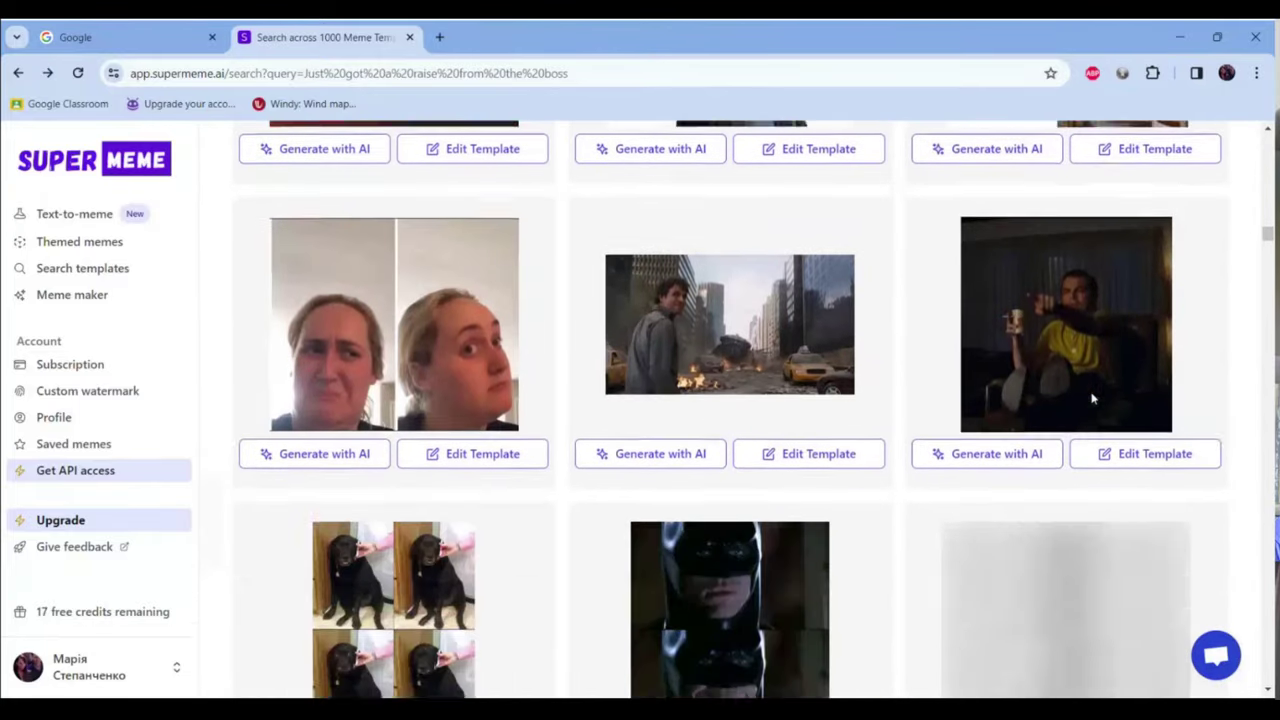
pyautogui.scroll(-1, 1103, 399)
pyautogui.scroll(-4, 1101, 392)
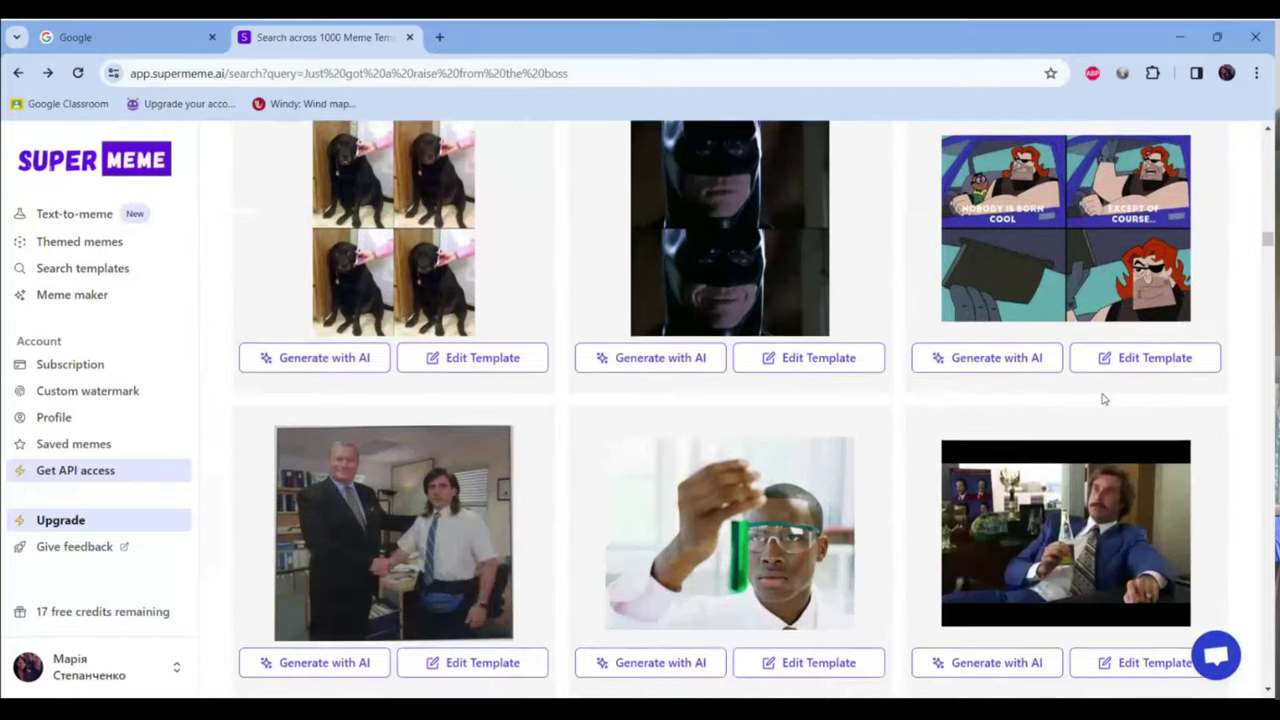
# - Browse further through the meme templates and choose the one of SpongeBob and Patrick before a burning town for AI generation
pyautogui.scroll(-6, 1108, 318)
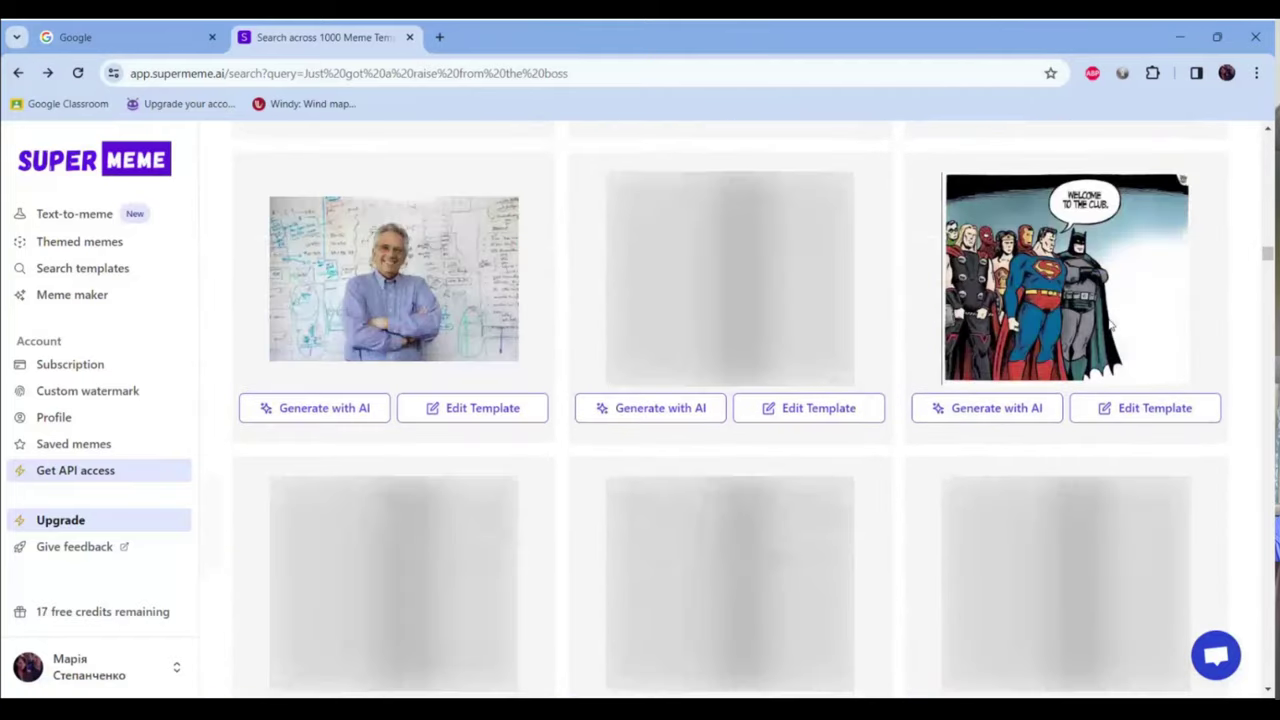
pyautogui.scroll(-3, 1108, 318)
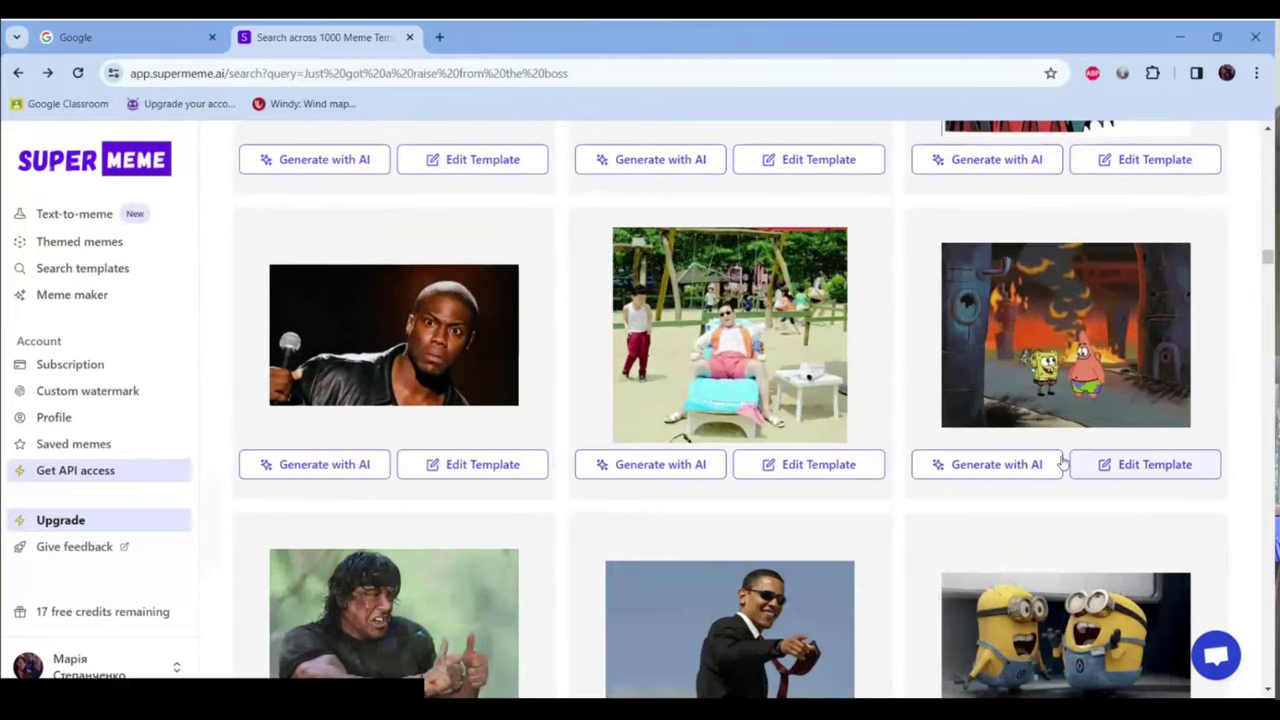
pyautogui.click(1014, 464)
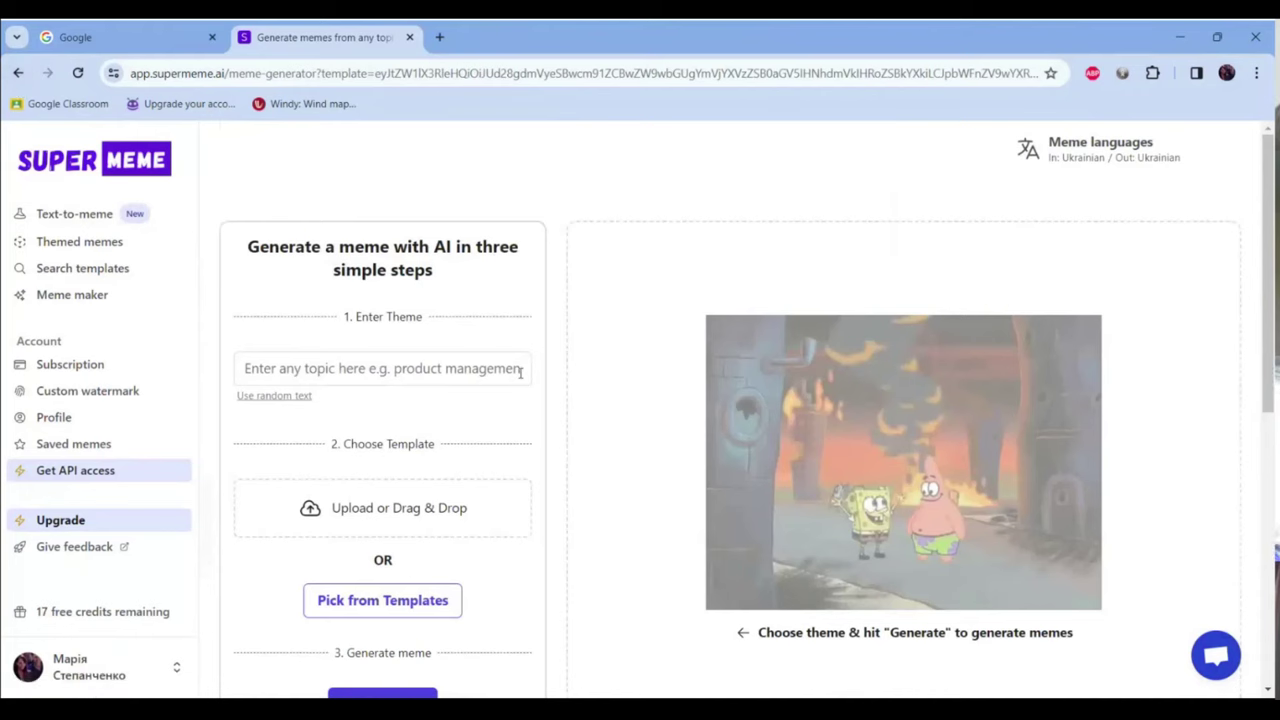
pyautogui.scroll(-2, 521, 372)
pyautogui.scroll(2, 529, 374)
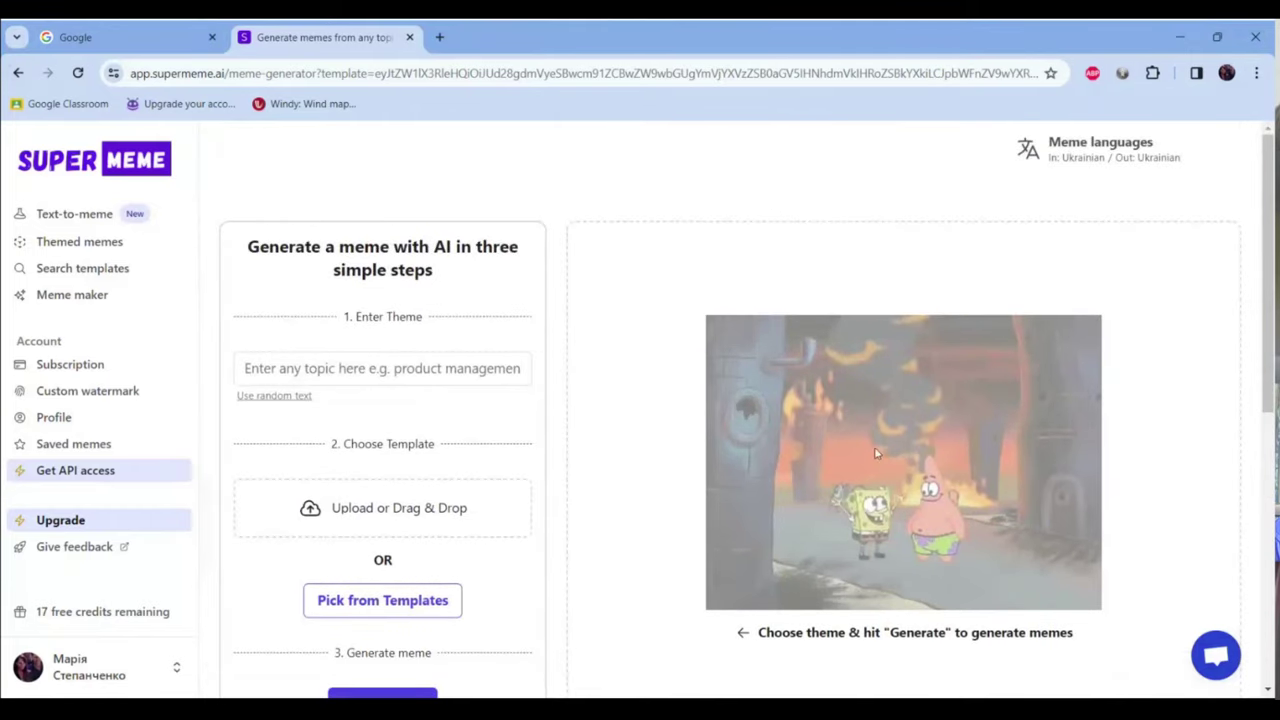
# - Enter the theme "зустріч з колегою" and generate memes from the chosen template
pyautogui.click(522, 369)
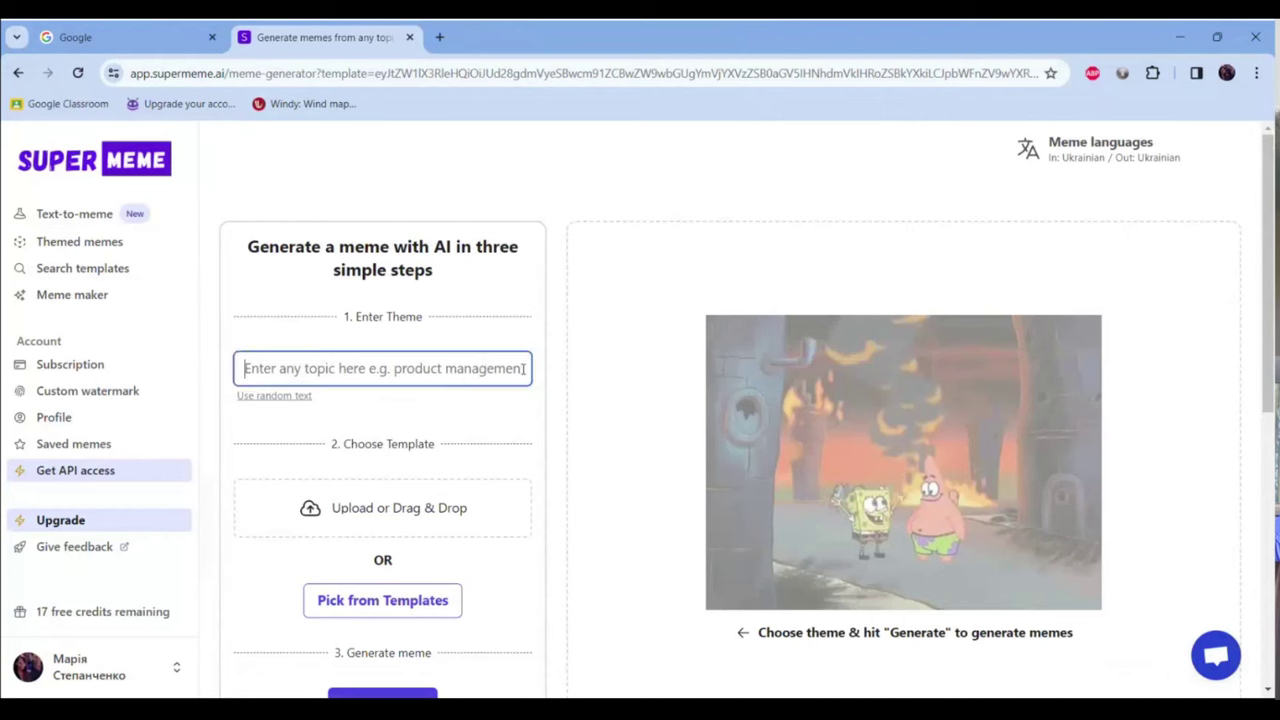
pyautogui.write('зустріч з колегою')
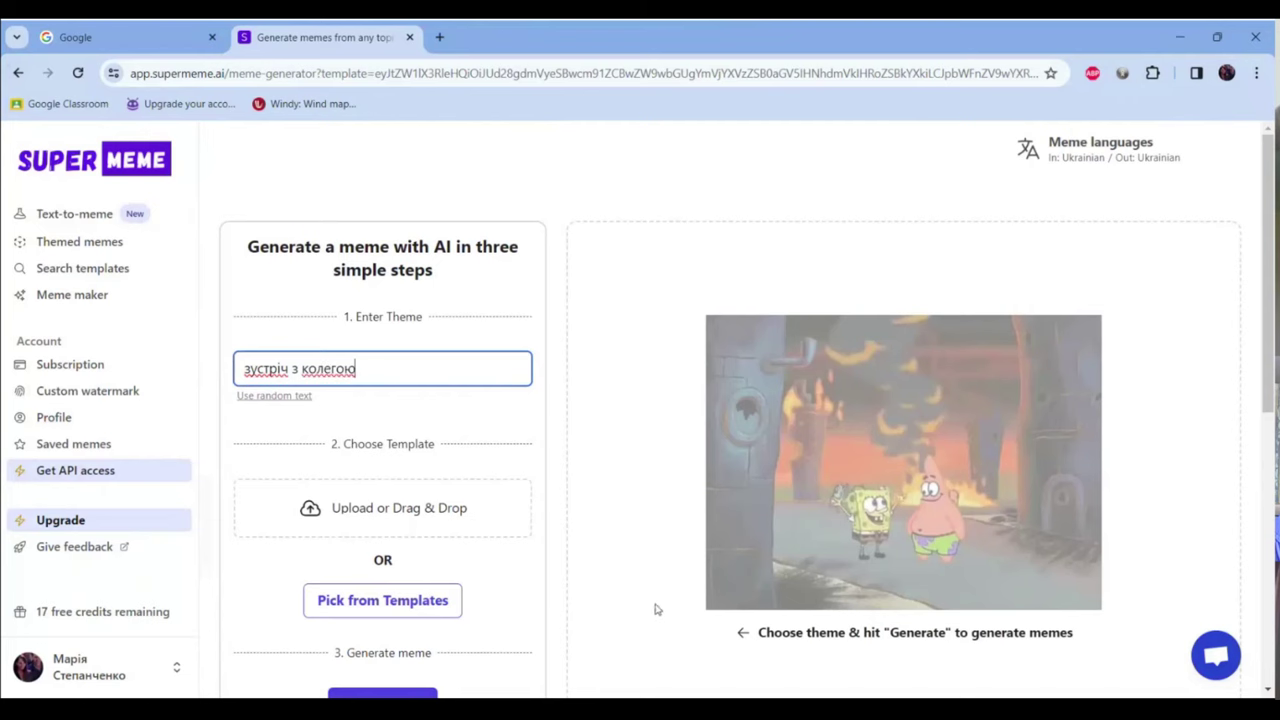
pyautogui.scroll(-3, 570, 555)
pyautogui.click(380, 456)
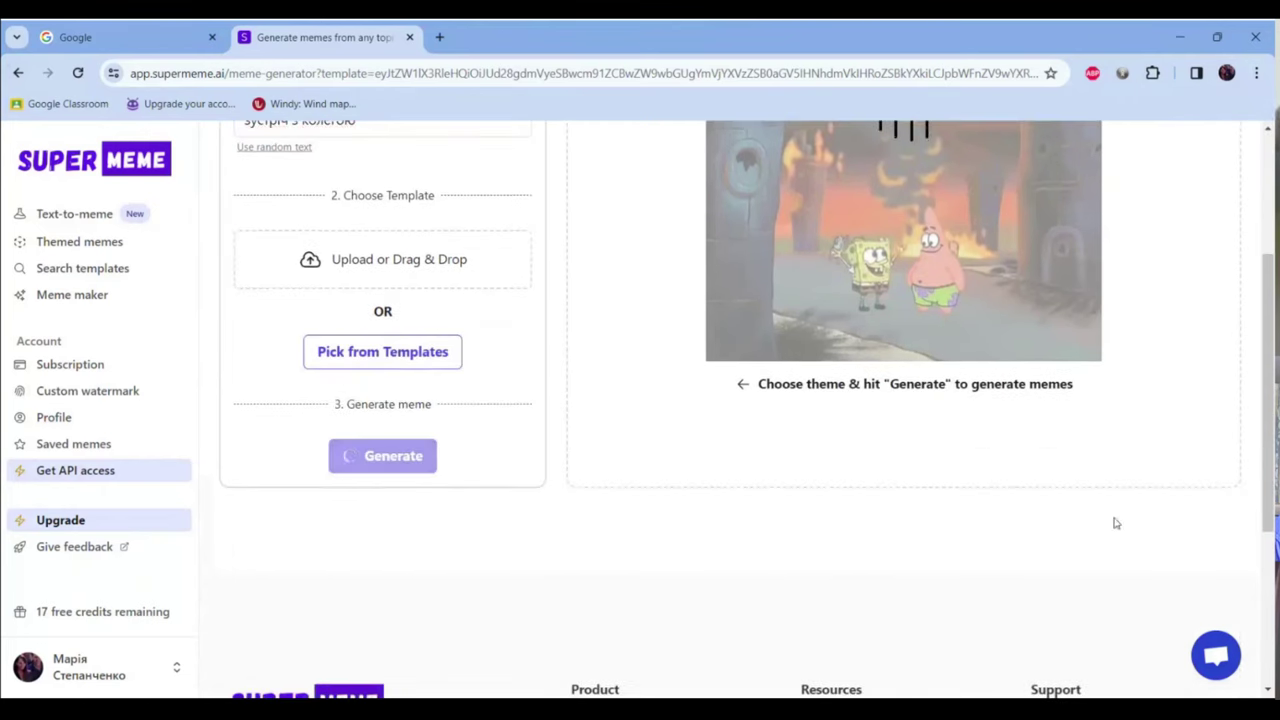
pyautogui.scroll(3, 1150, 500)
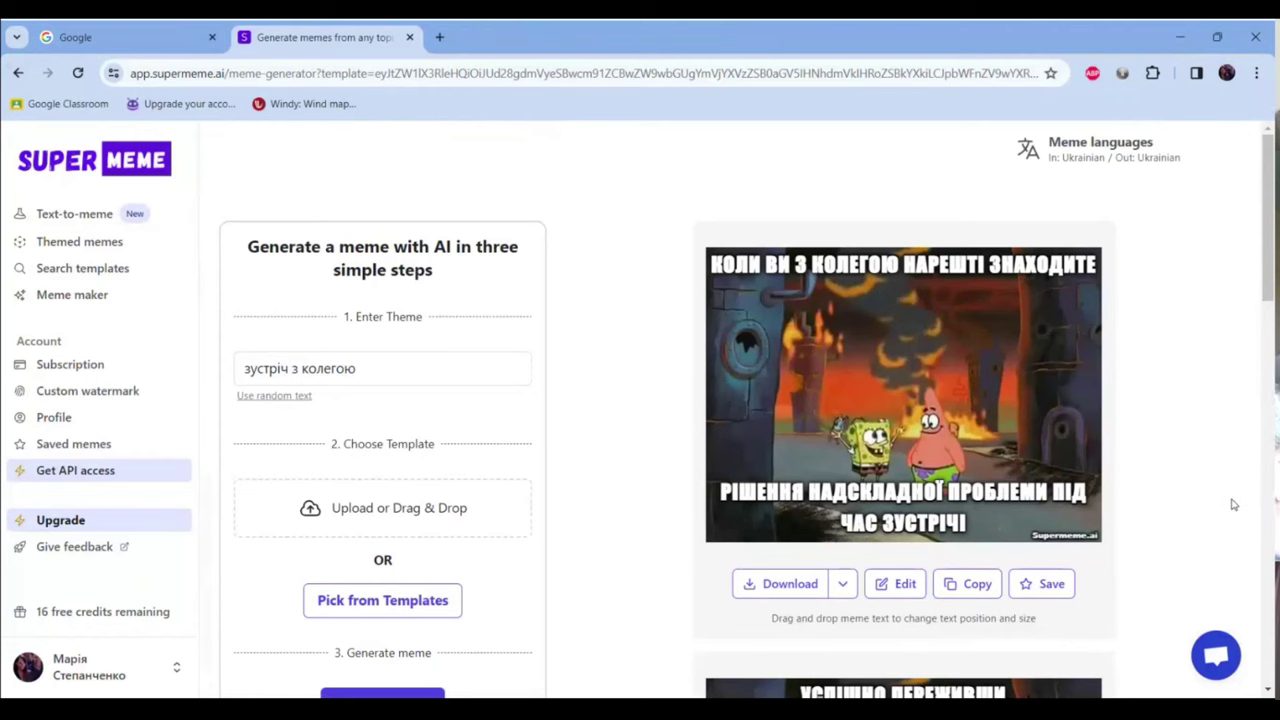
# - Look over the Text-to-meme page and open the Meme maker
pyautogui.click(90, 216)
pyautogui.scroll(-3, 850, 420)
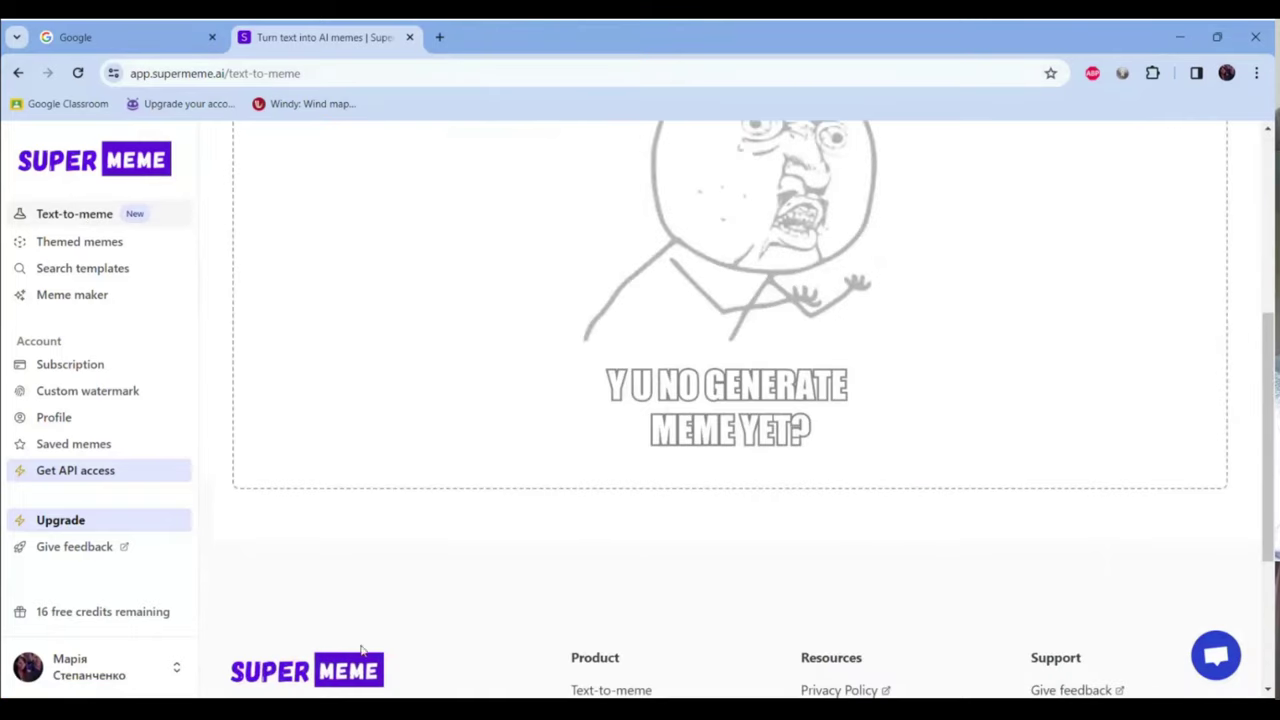
pyautogui.click(275, 680)
pyautogui.click(1131, 517)
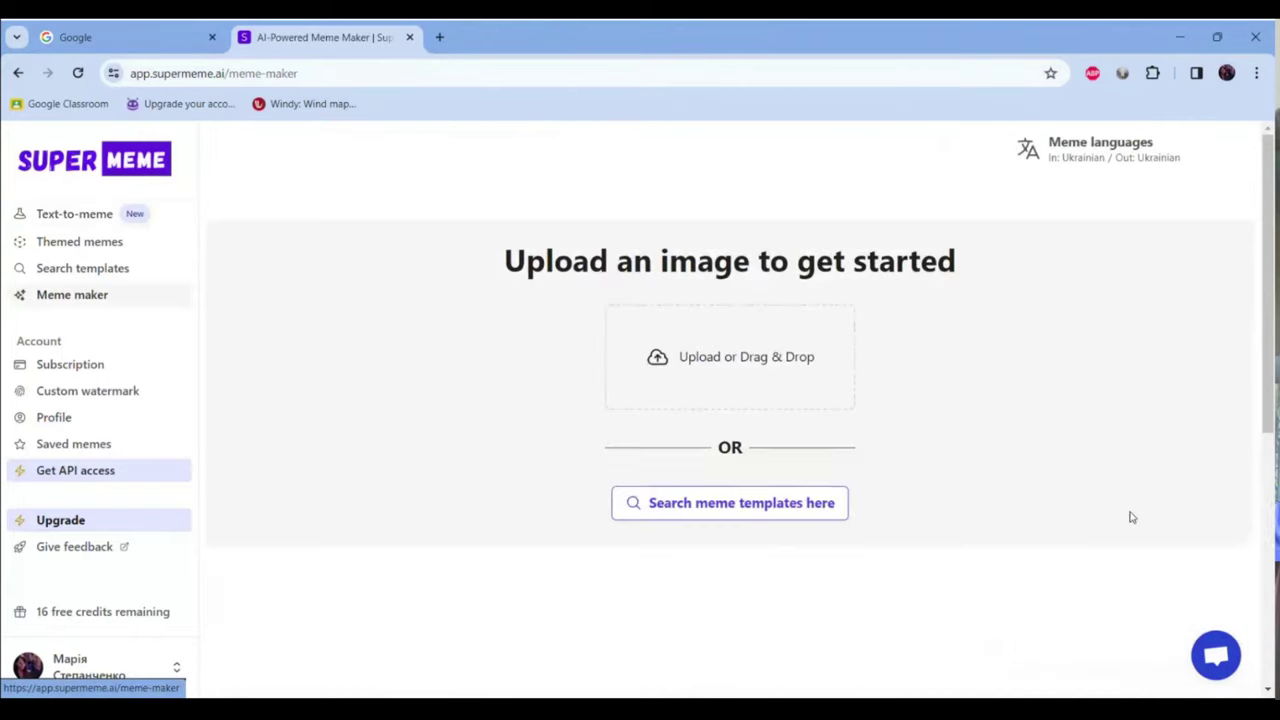
pyautogui.click(700, 377)
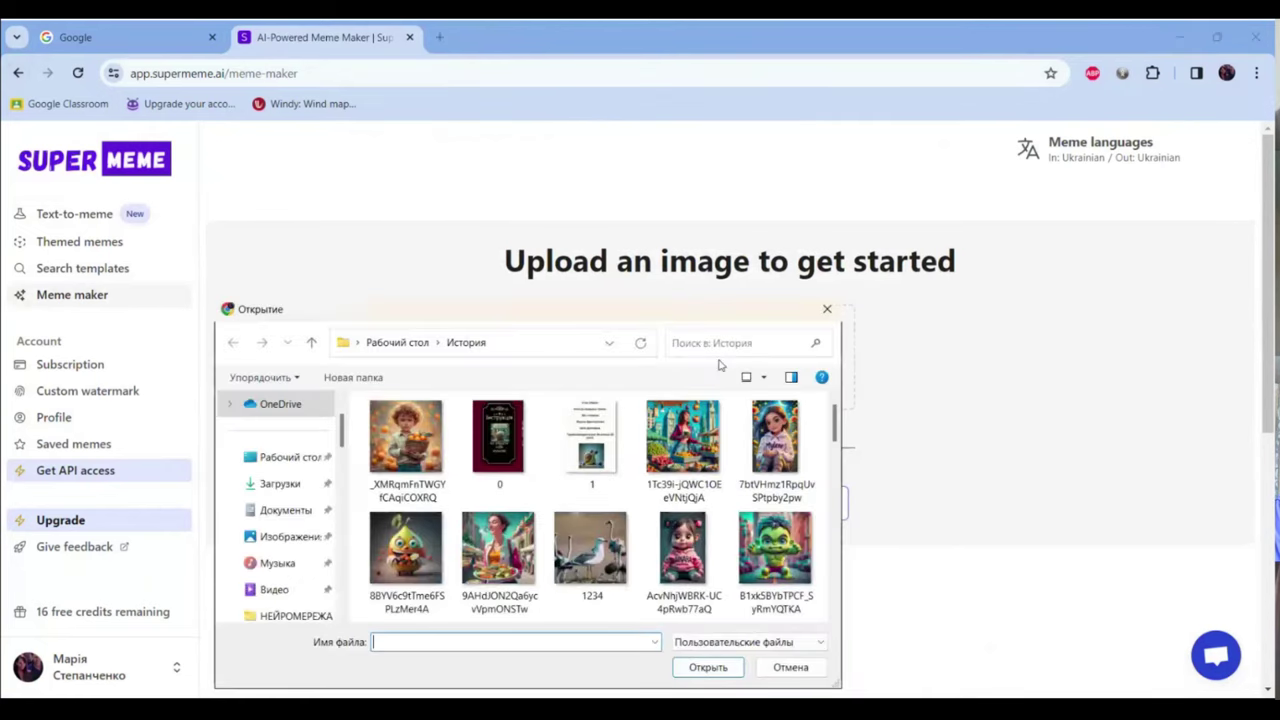
pyautogui.click(408, 440)
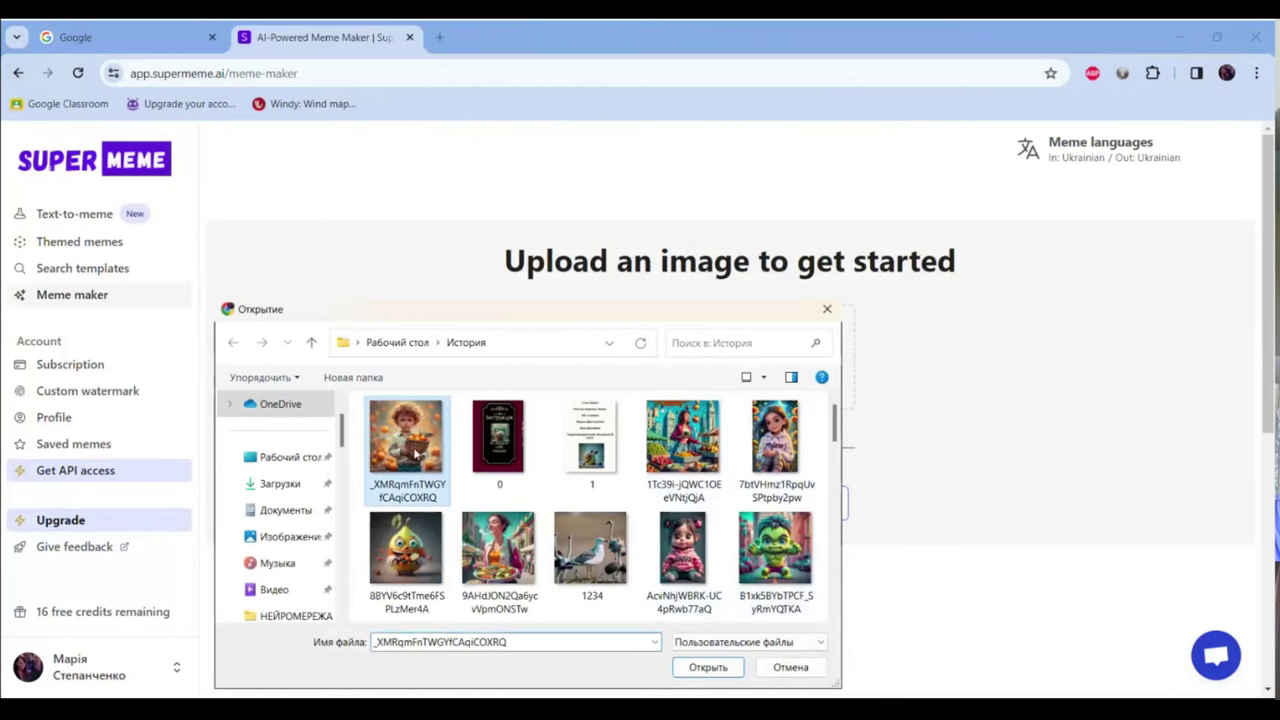
pyautogui.scroll(-2, 590, 505)
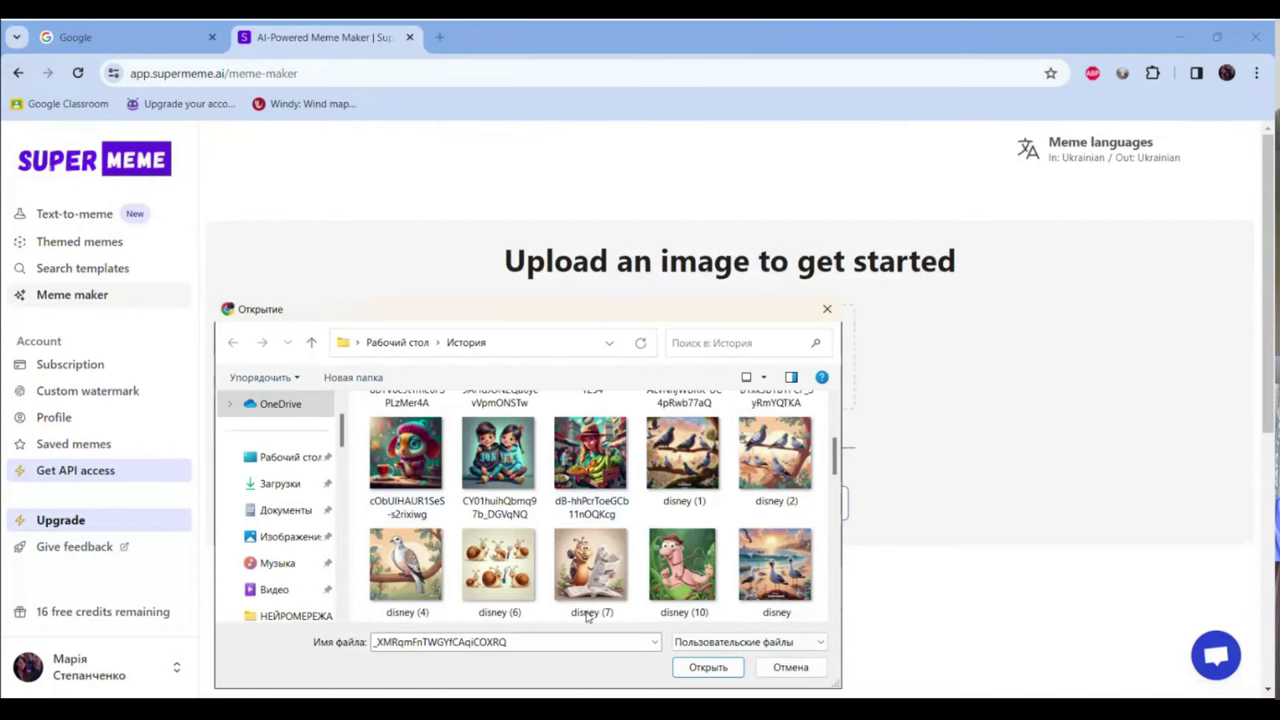
pyautogui.click(757, 645)
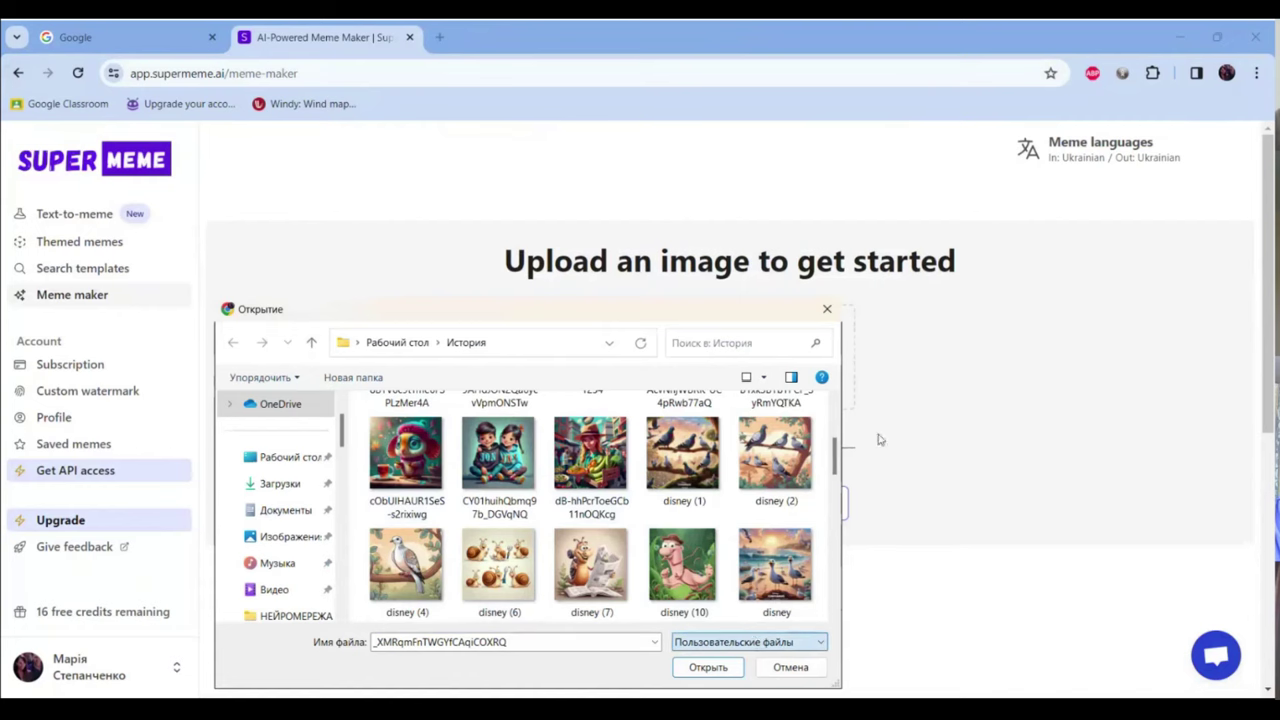
pyautogui.click(827, 309)
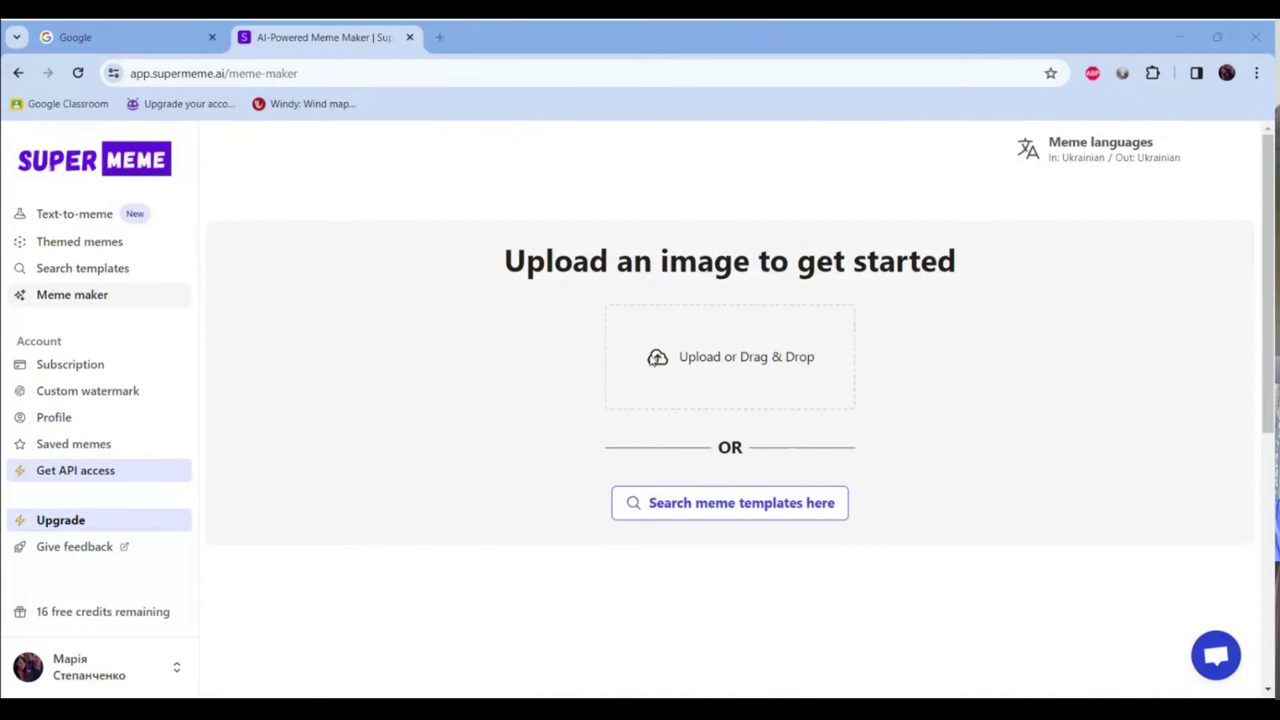
pyautogui.click(652, 361)
pyautogui.click(407, 440)
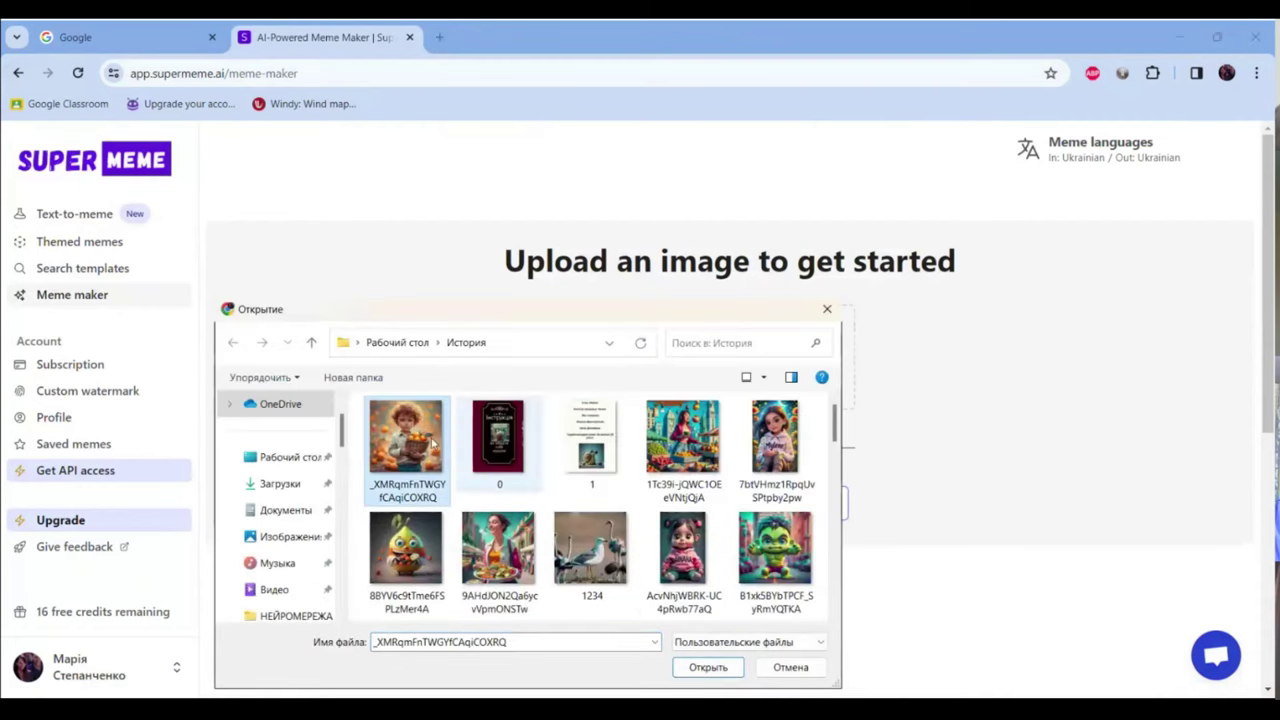
pyautogui.scroll(-10, 813, 506)
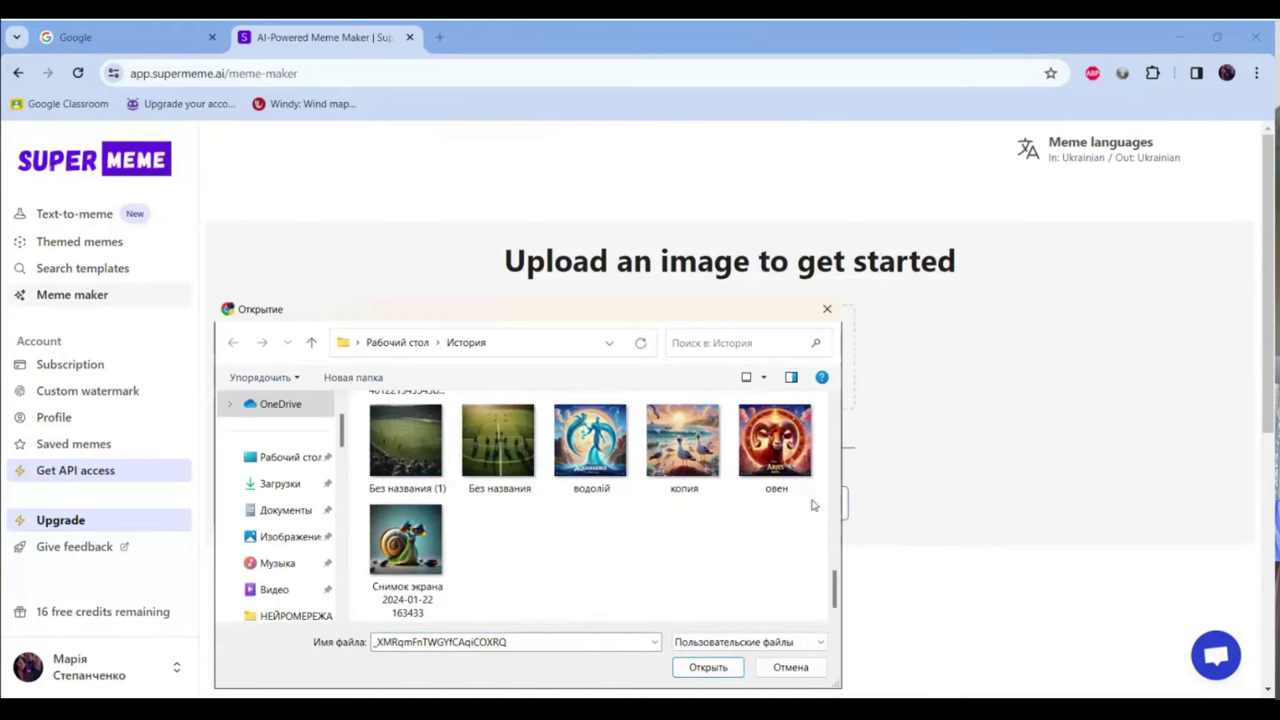
pyautogui.click(898, 586)
pyautogui.click(827, 310)
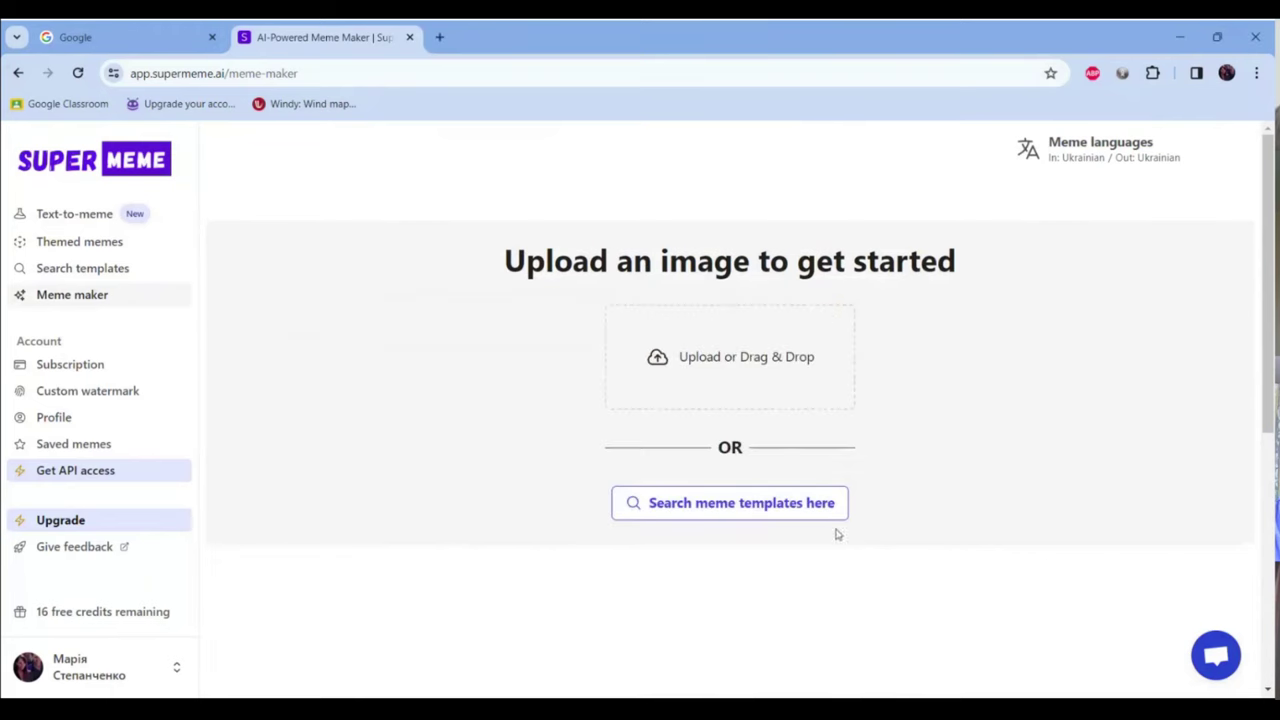
# - Upload the picture 7btVHmz1RpqUvSPtpby2pw of the girl in a hoodie from the История folder as the meme image
pyautogui.click(668, 362)
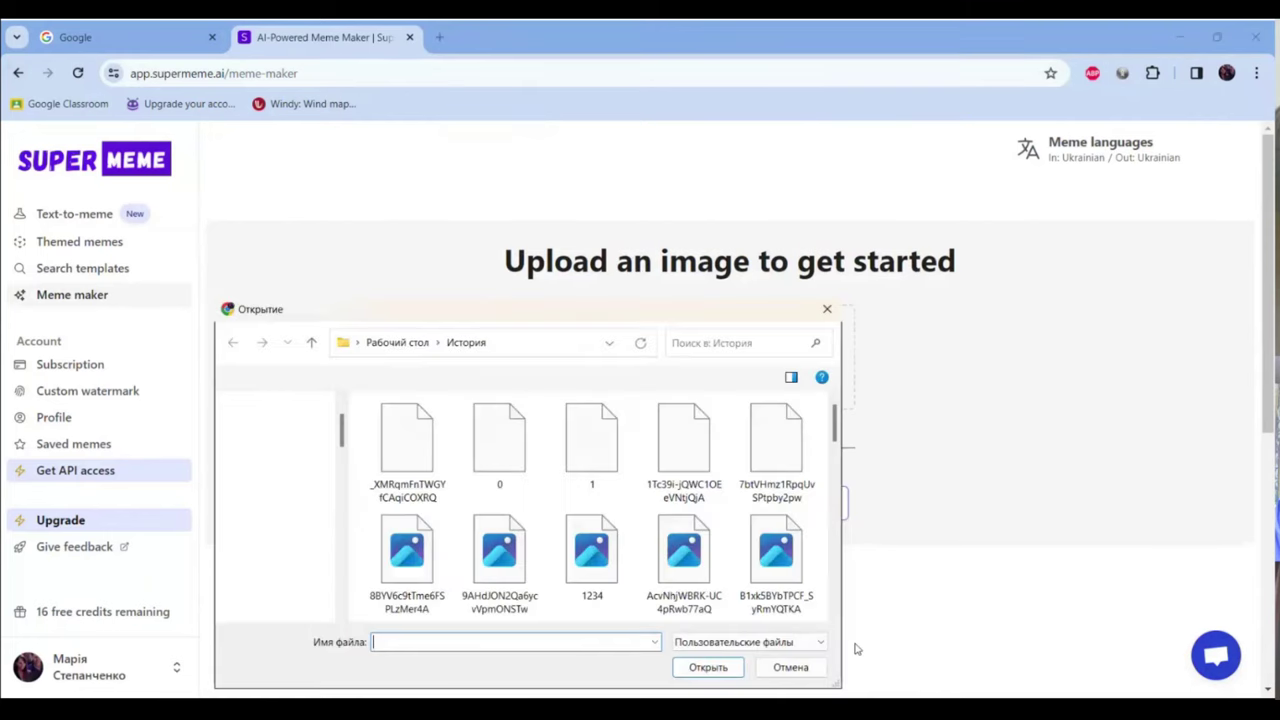
pyautogui.click(775, 440)
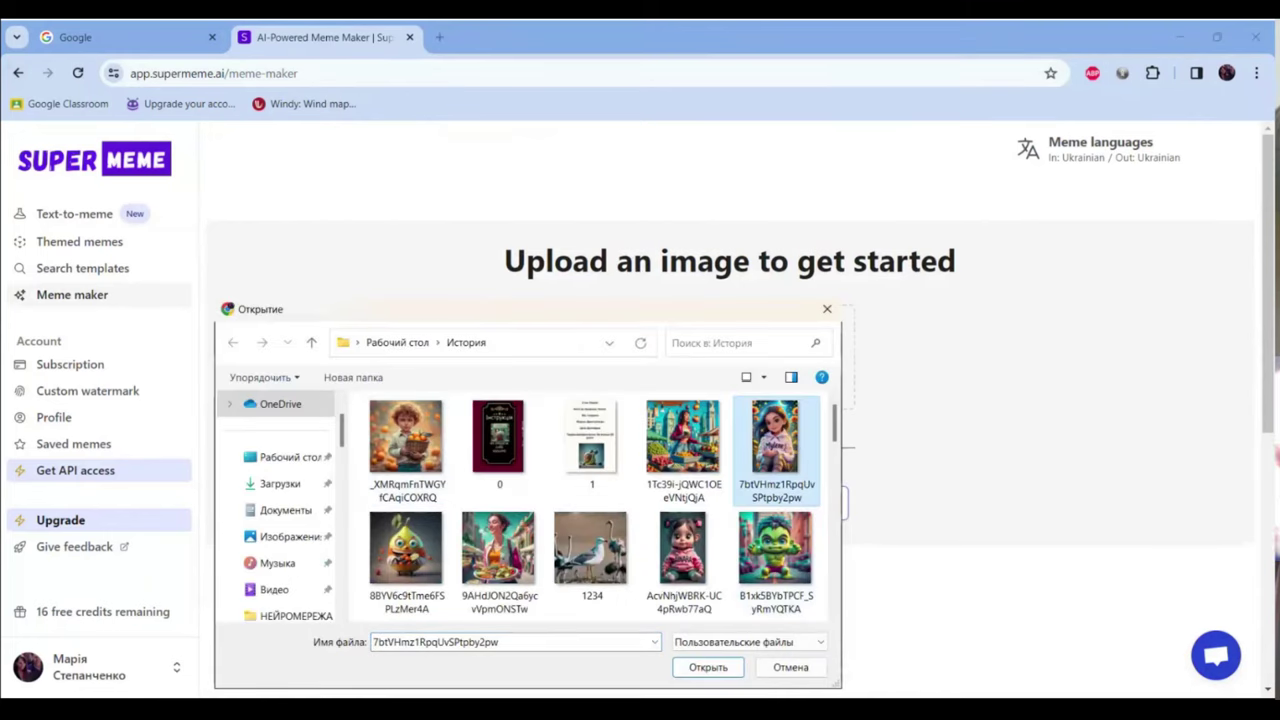
pyautogui.click(708, 667)
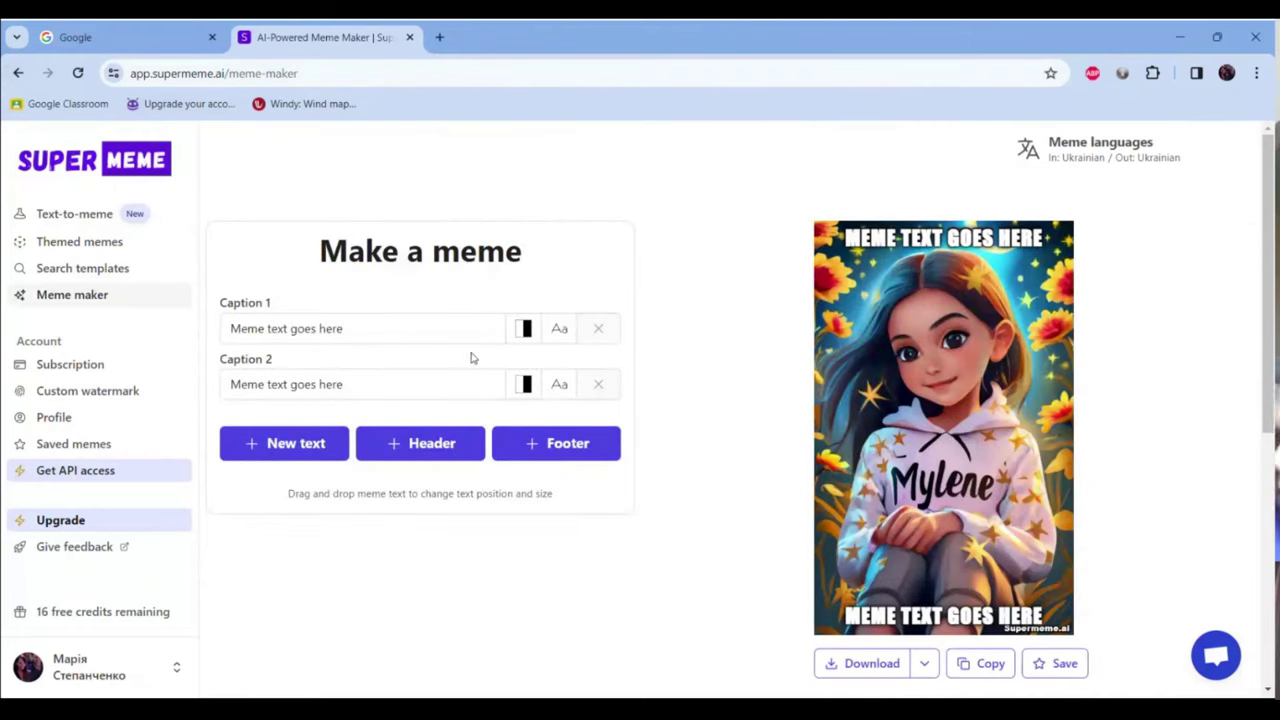
# - Clear the placeholder text of the first caption and select the placeholder text of the second caption
pyautogui.moveTo(364, 330); pyautogui.dragTo(195, 327)
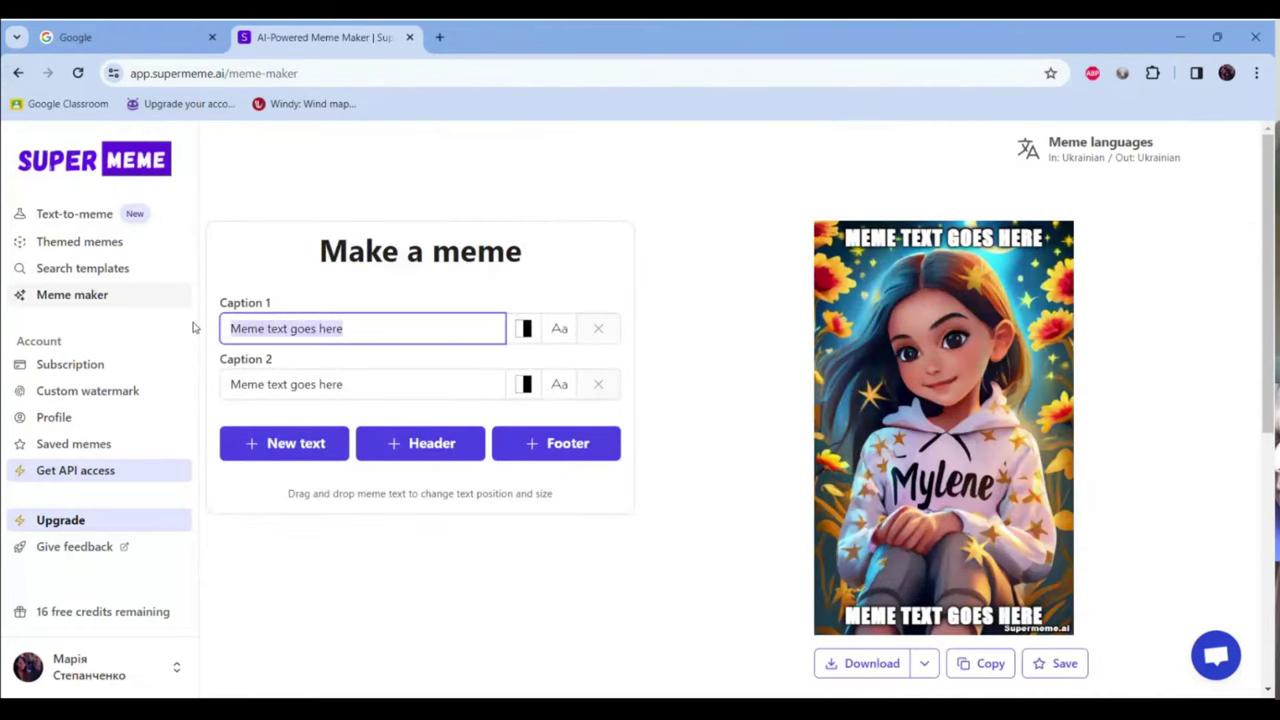
pyautogui.press('BackSpace')
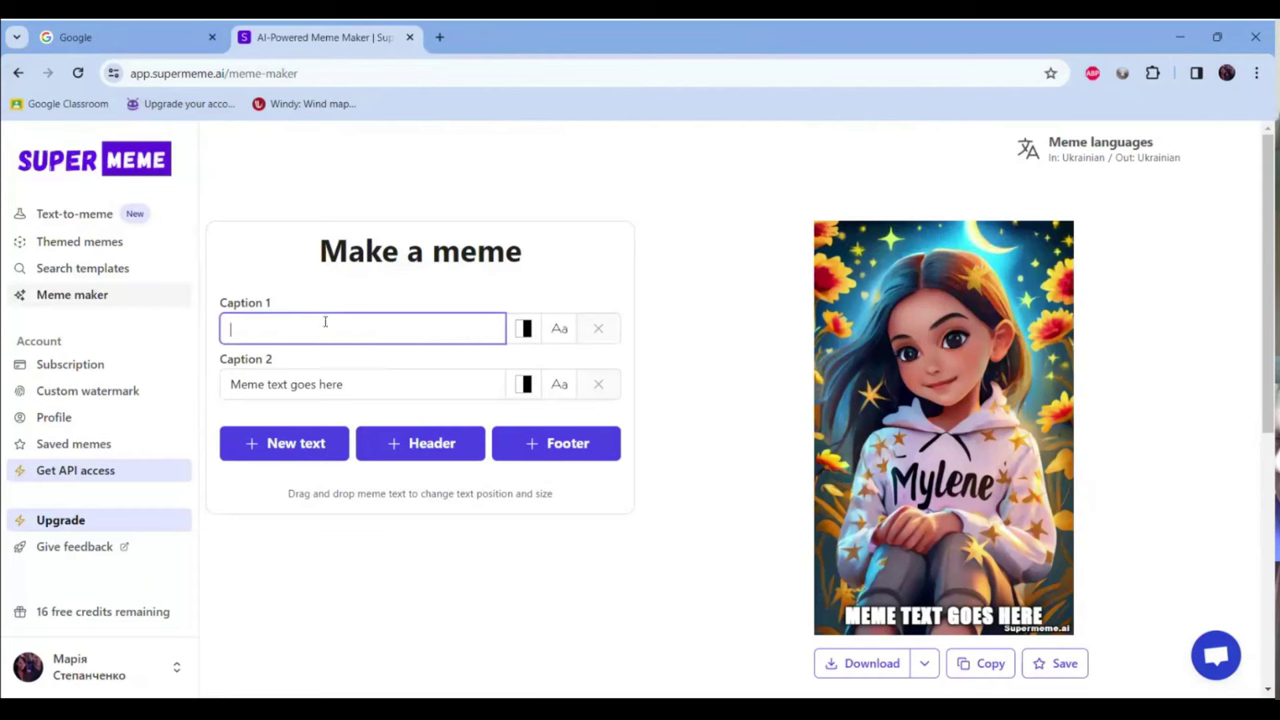
pyautogui.moveTo(382, 384); pyautogui.dragTo(185, 392)
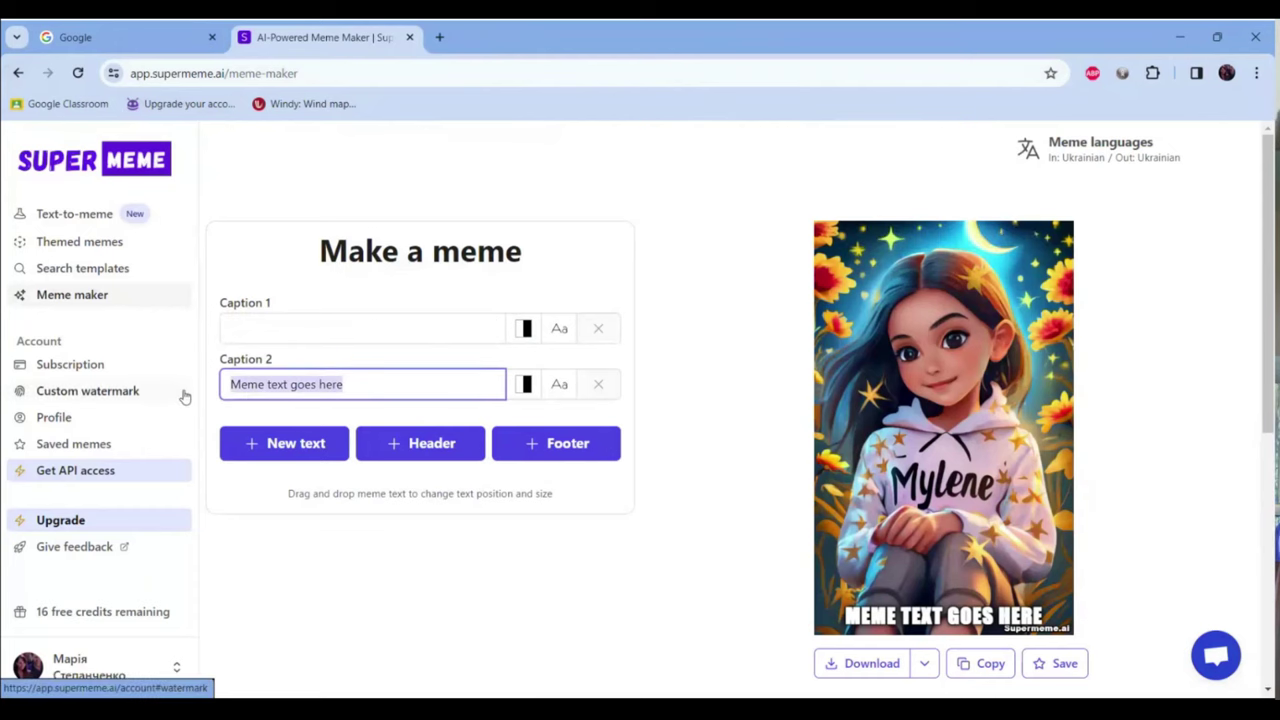